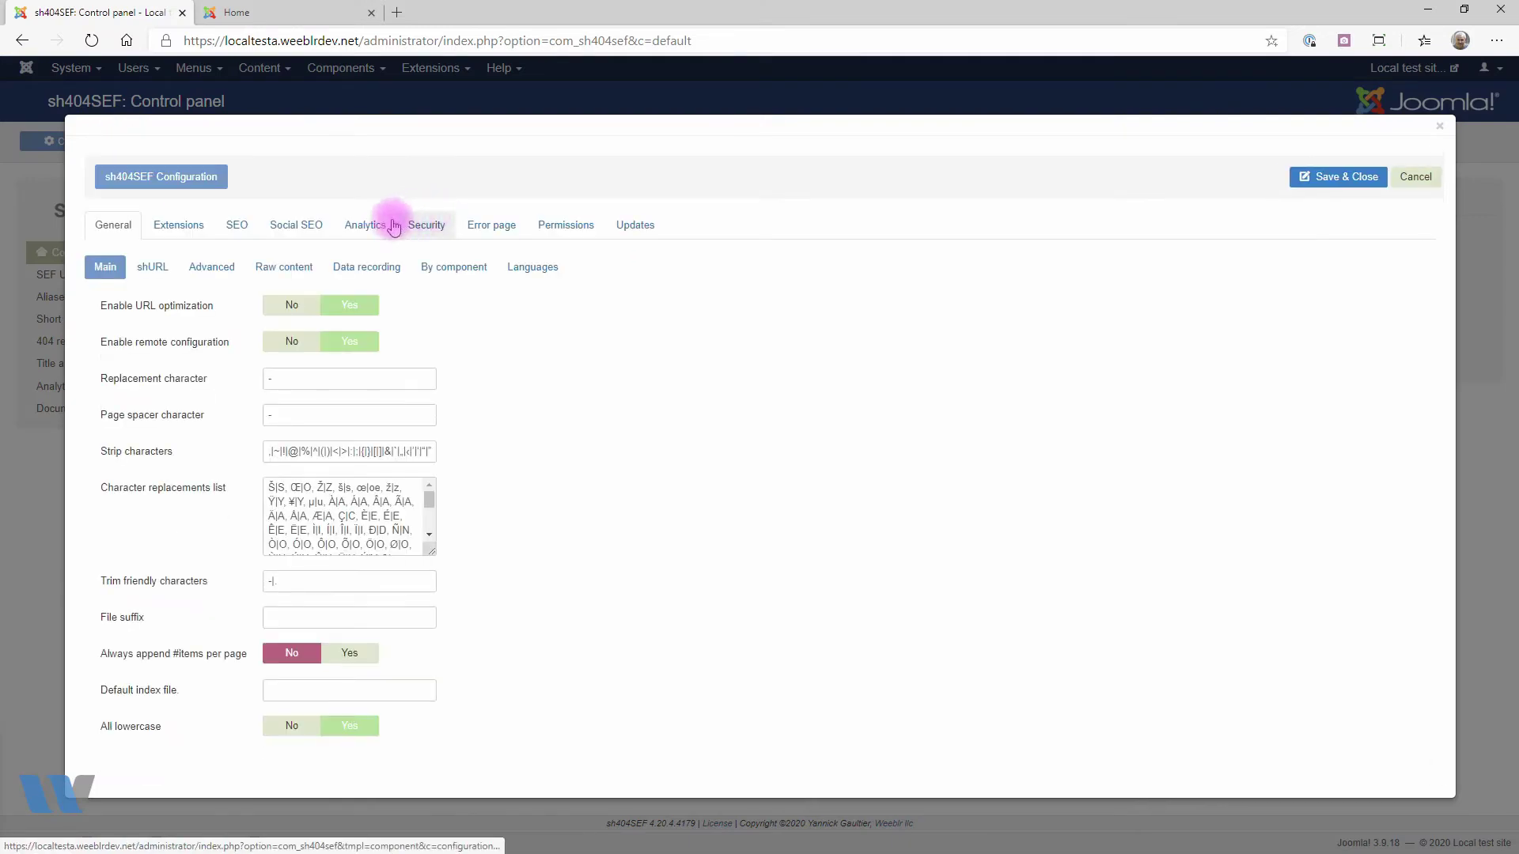
On the Analytics tab, set data collection to Universal and paste the Web Property ID.
{"action": "left_click", "coordinate": [367, 226]}
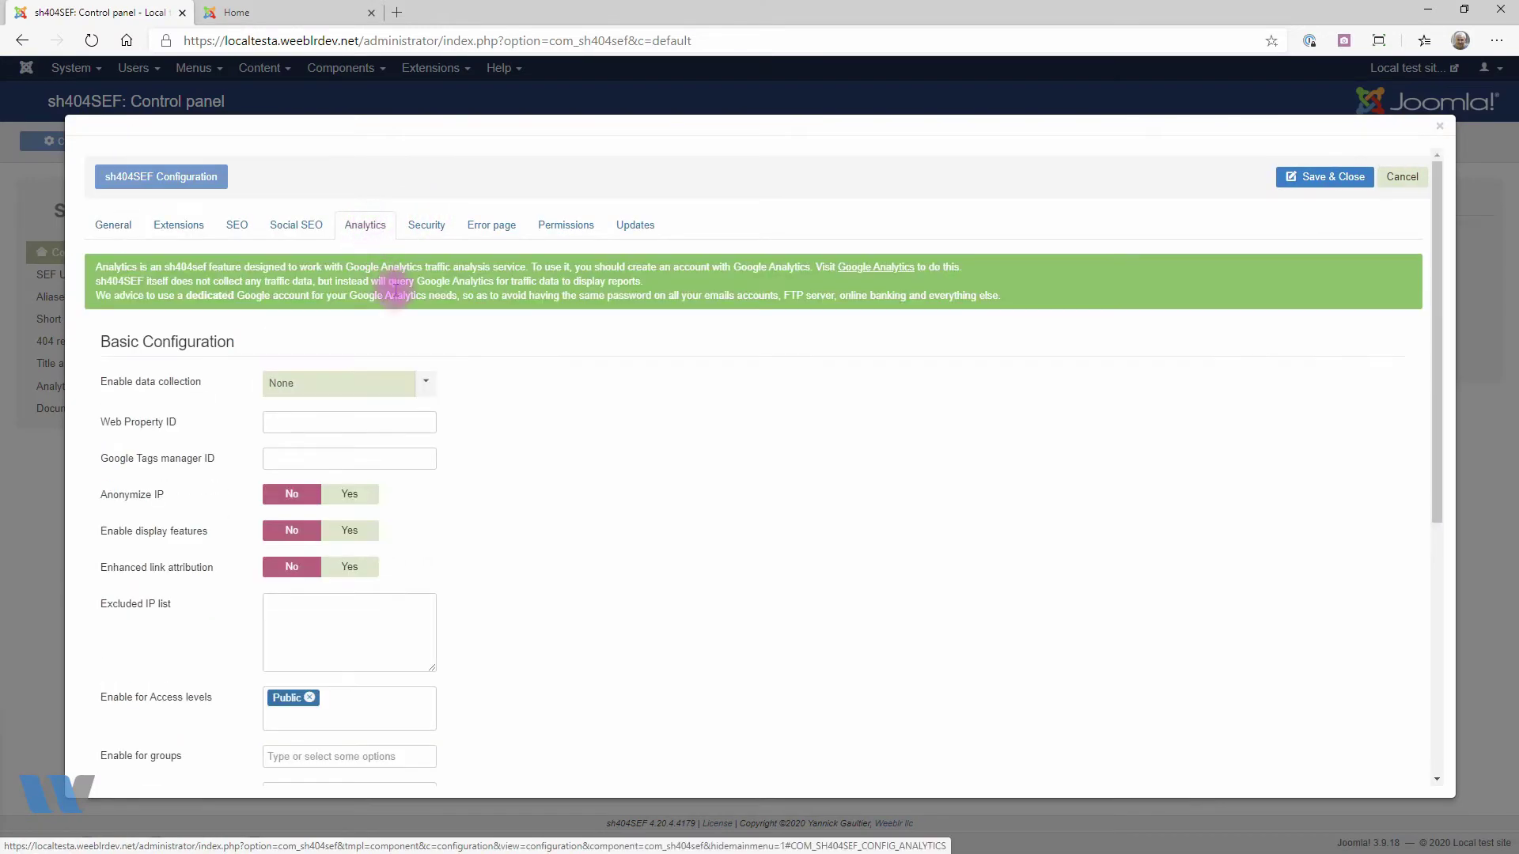
{"action": "left_click", "coordinate": [427, 387]}
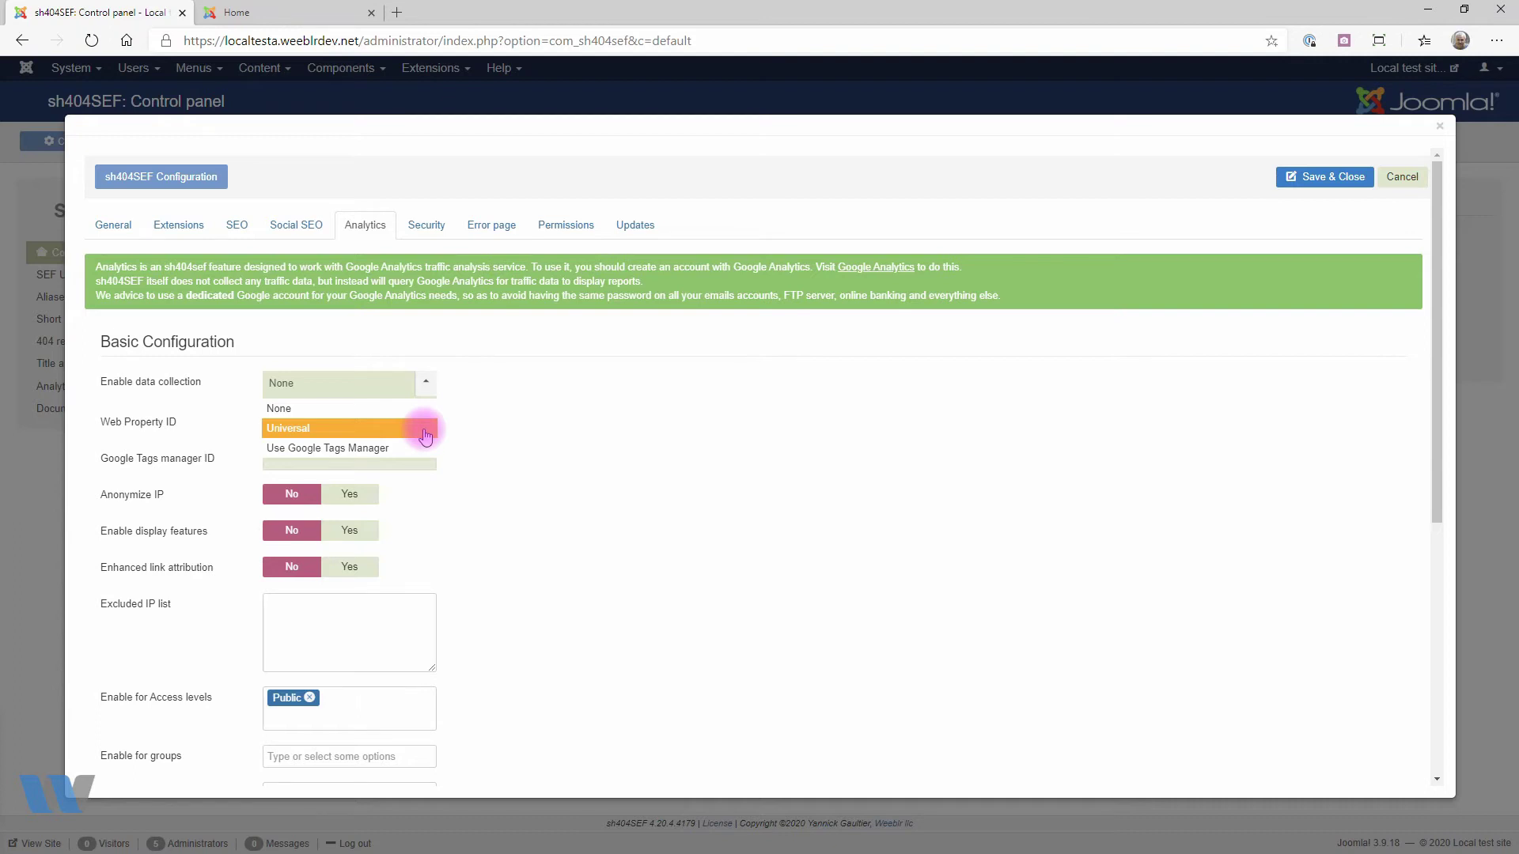
{"action": "left_click", "coordinate": [426, 435]}
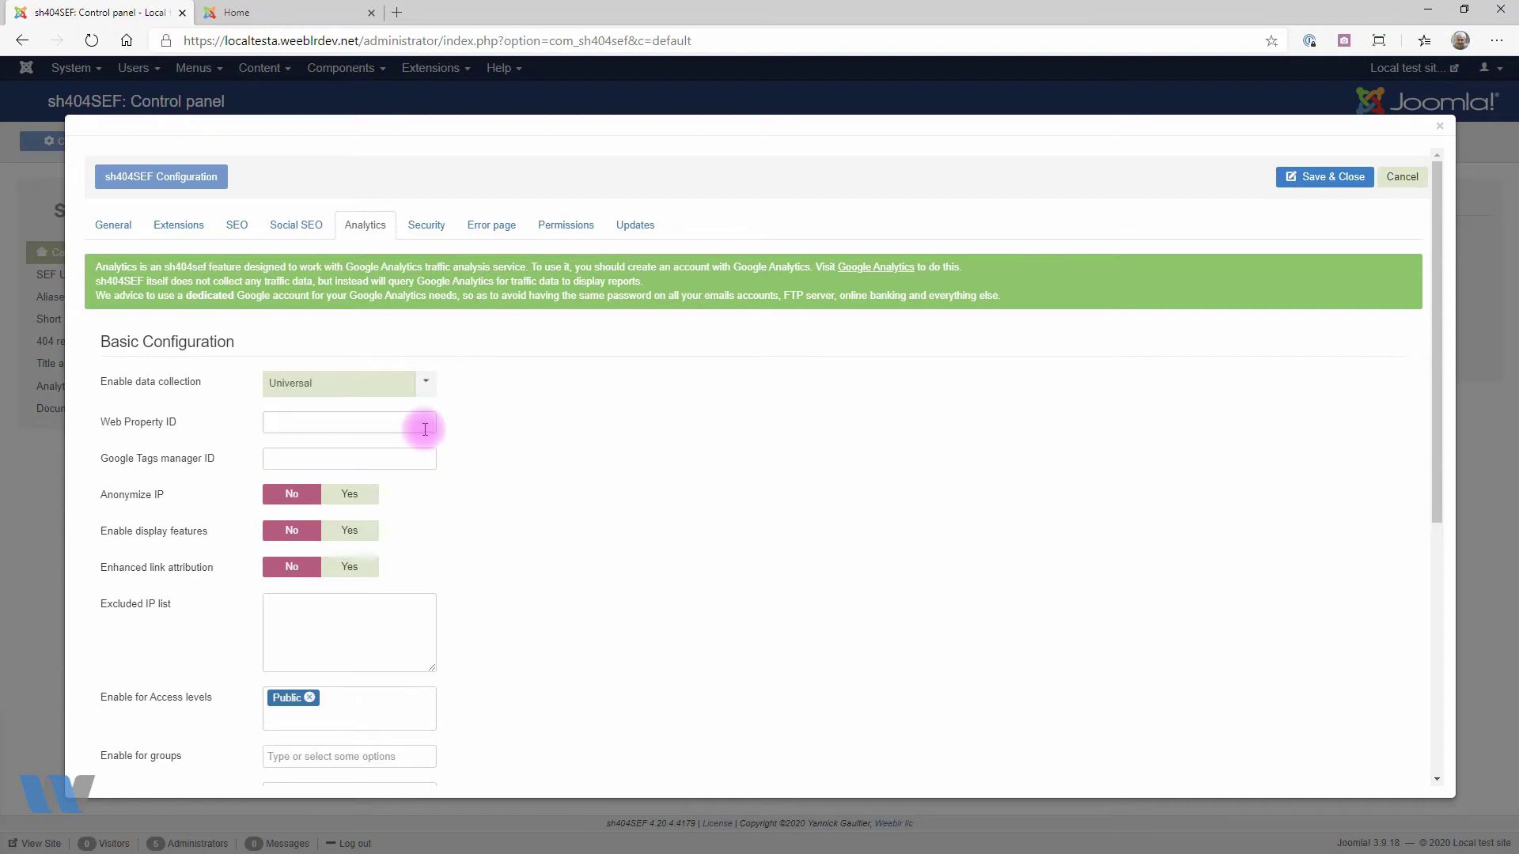
{"action": "left_click", "coordinate": [370, 423]}
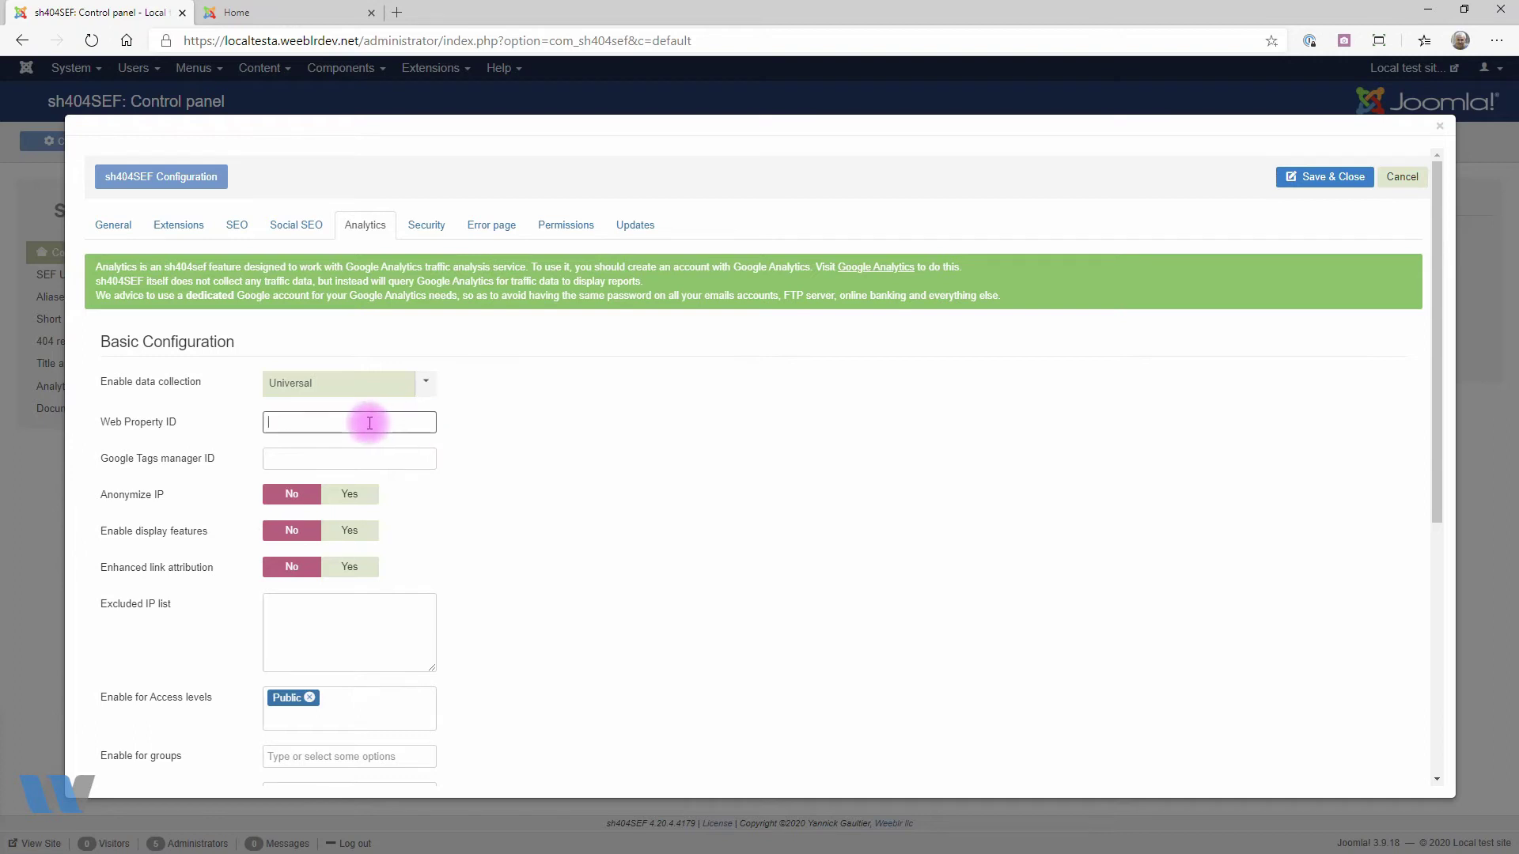
{"action": "key", "text": "ctrl+v"}
{"action": "left_click", "coordinate": [283, 457]}
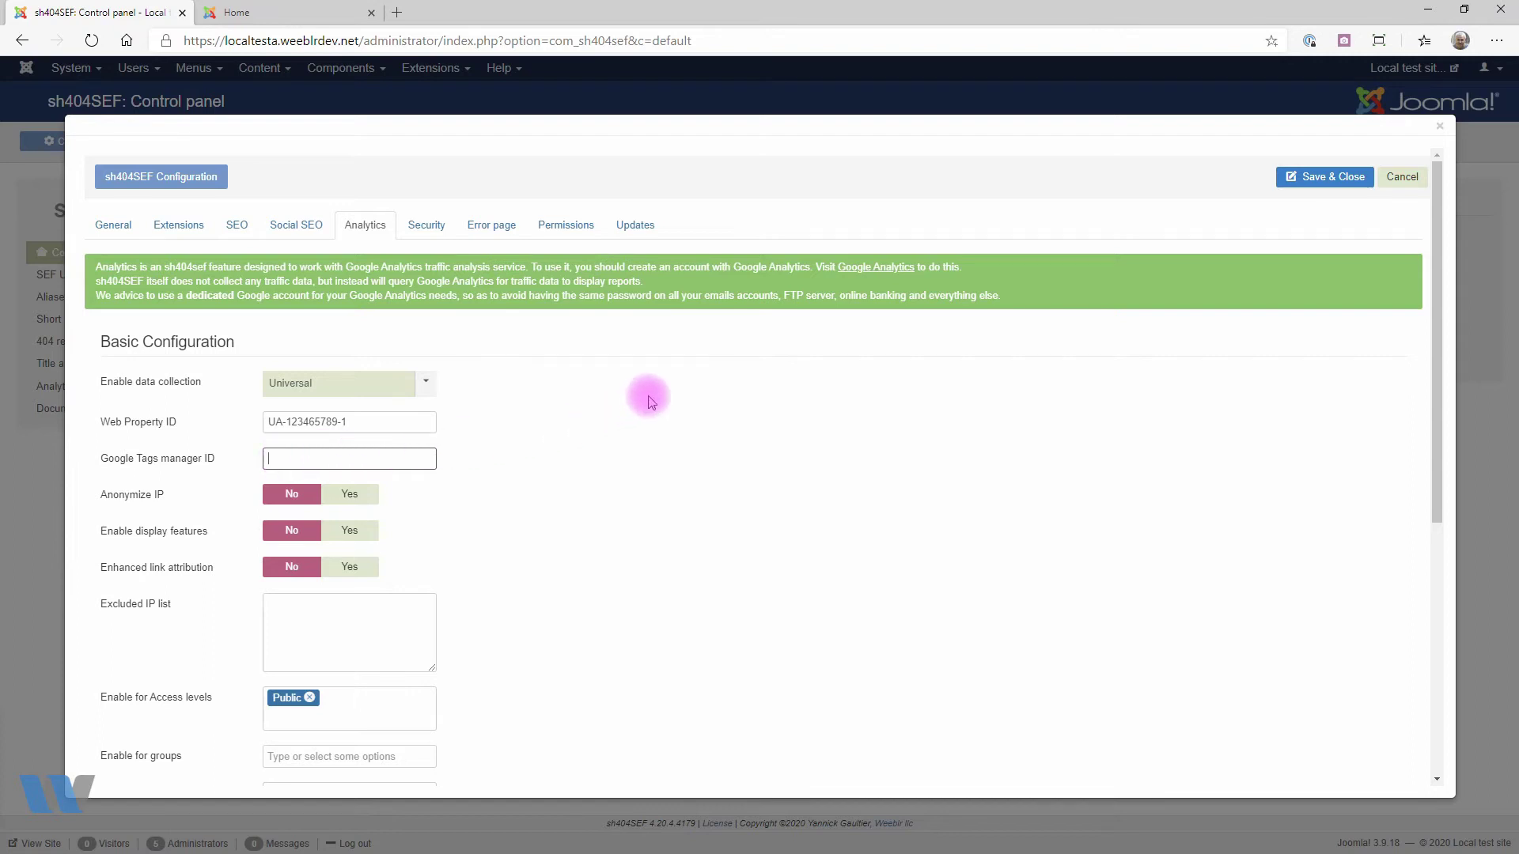
Save and close the configuration, dismiss the cache folder warning, and reload the site's home page.
{"action": "left_click", "coordinate": [1307, 178]}
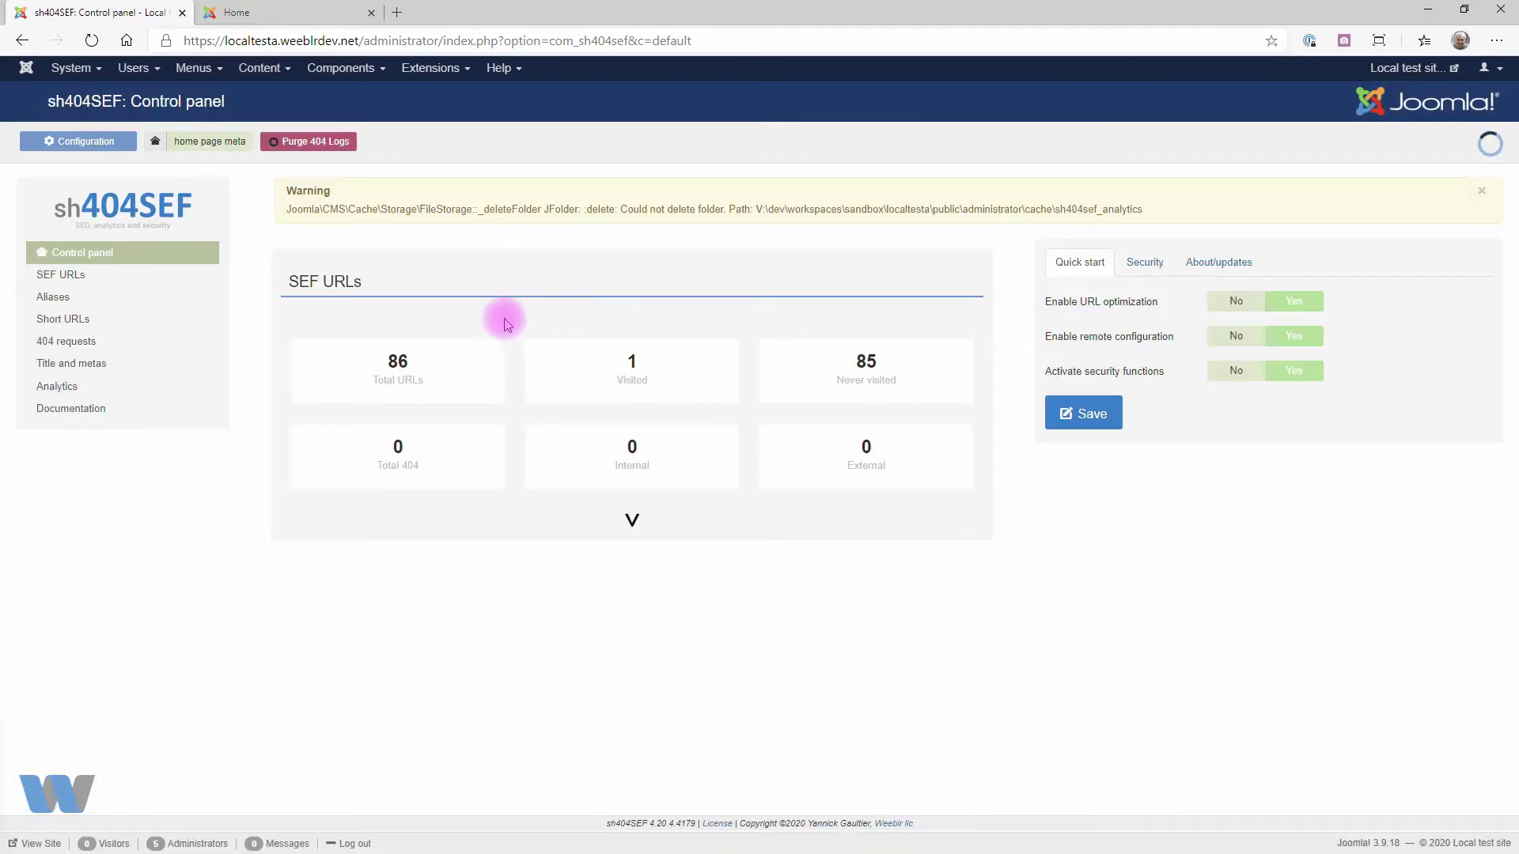
{"action": "left_click", "coordinate": [1481, 191]}
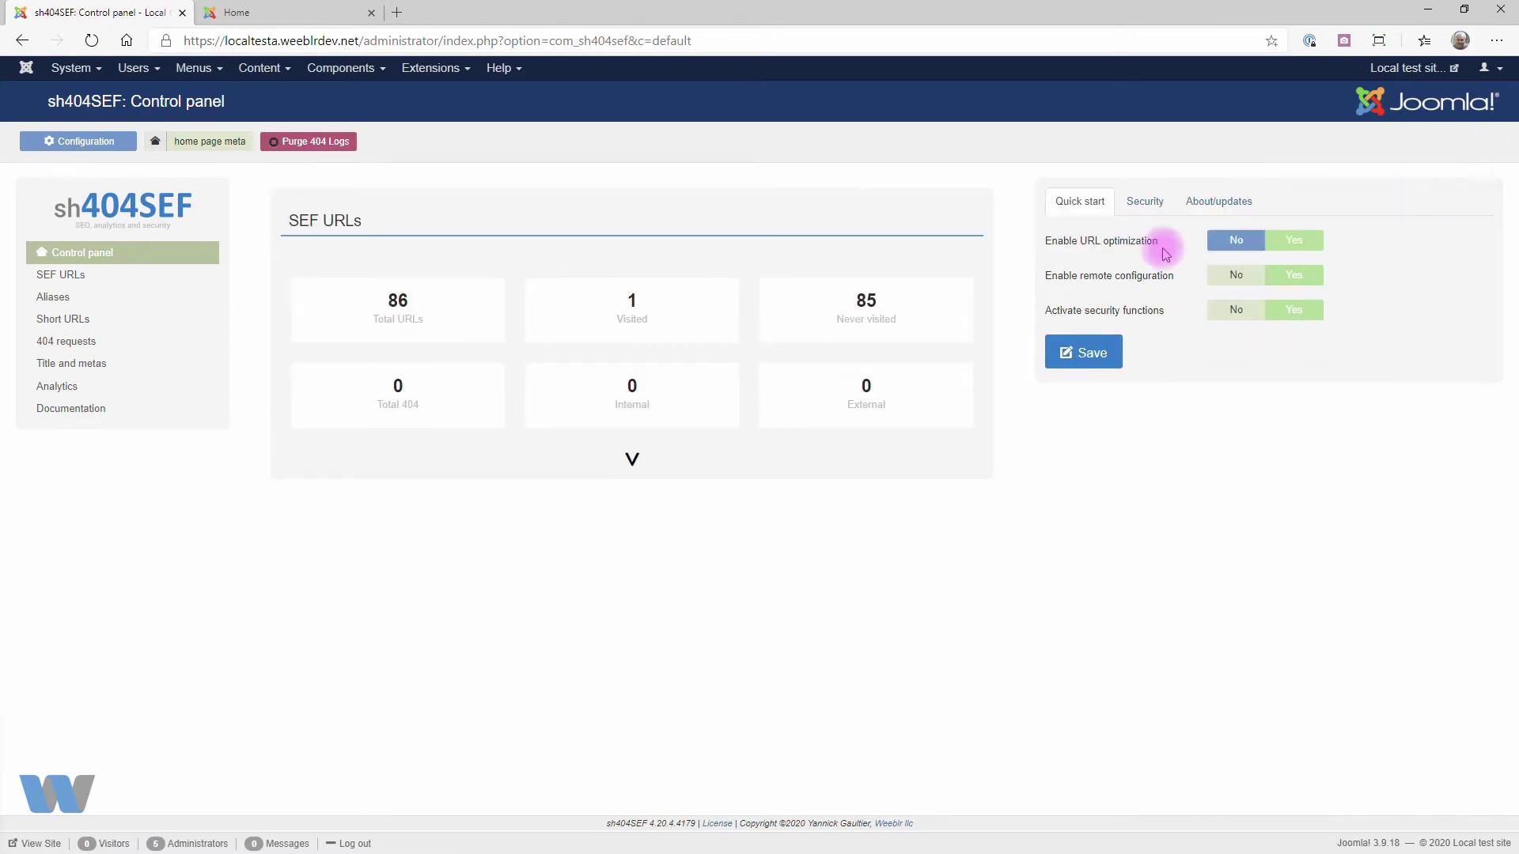
{"action": "left_click", "coordinate": [235, 16]}
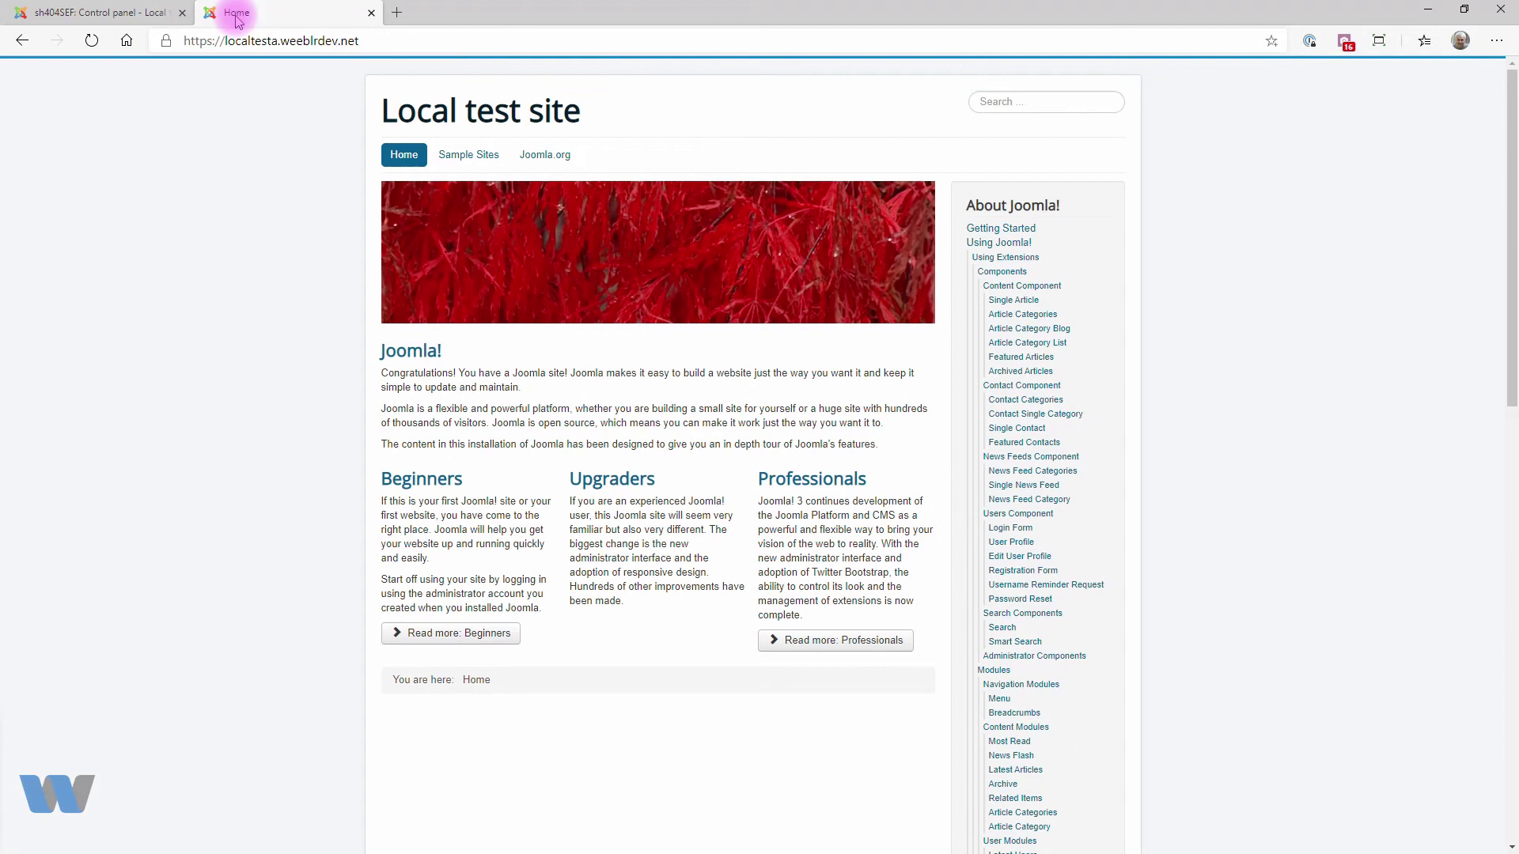
{"action": "left_click", "coordinate": [90, 40]}
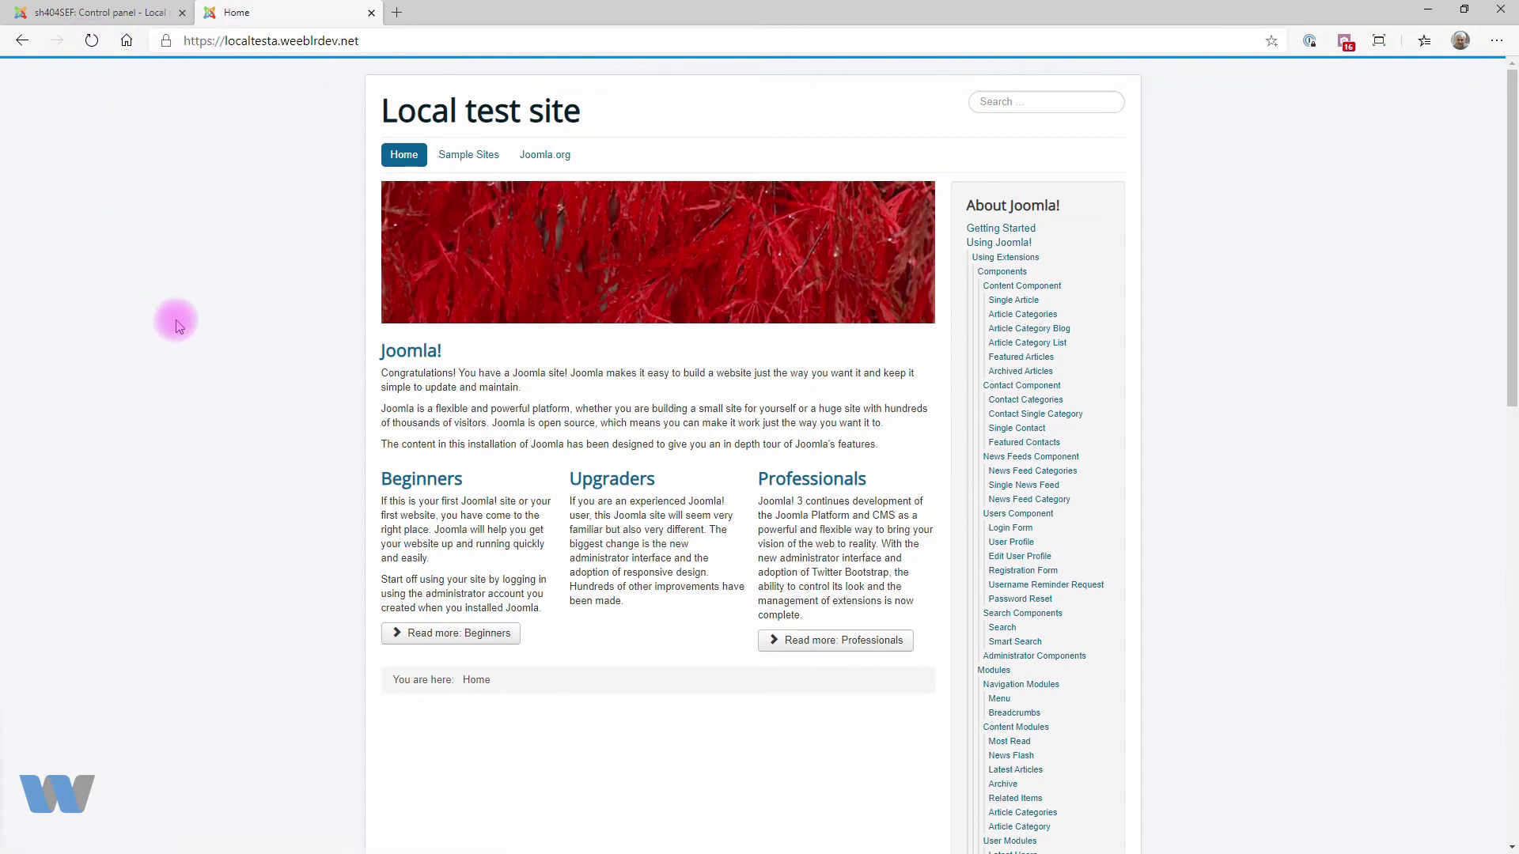
{"action": "right_click", "coordinate": [205, 356]}
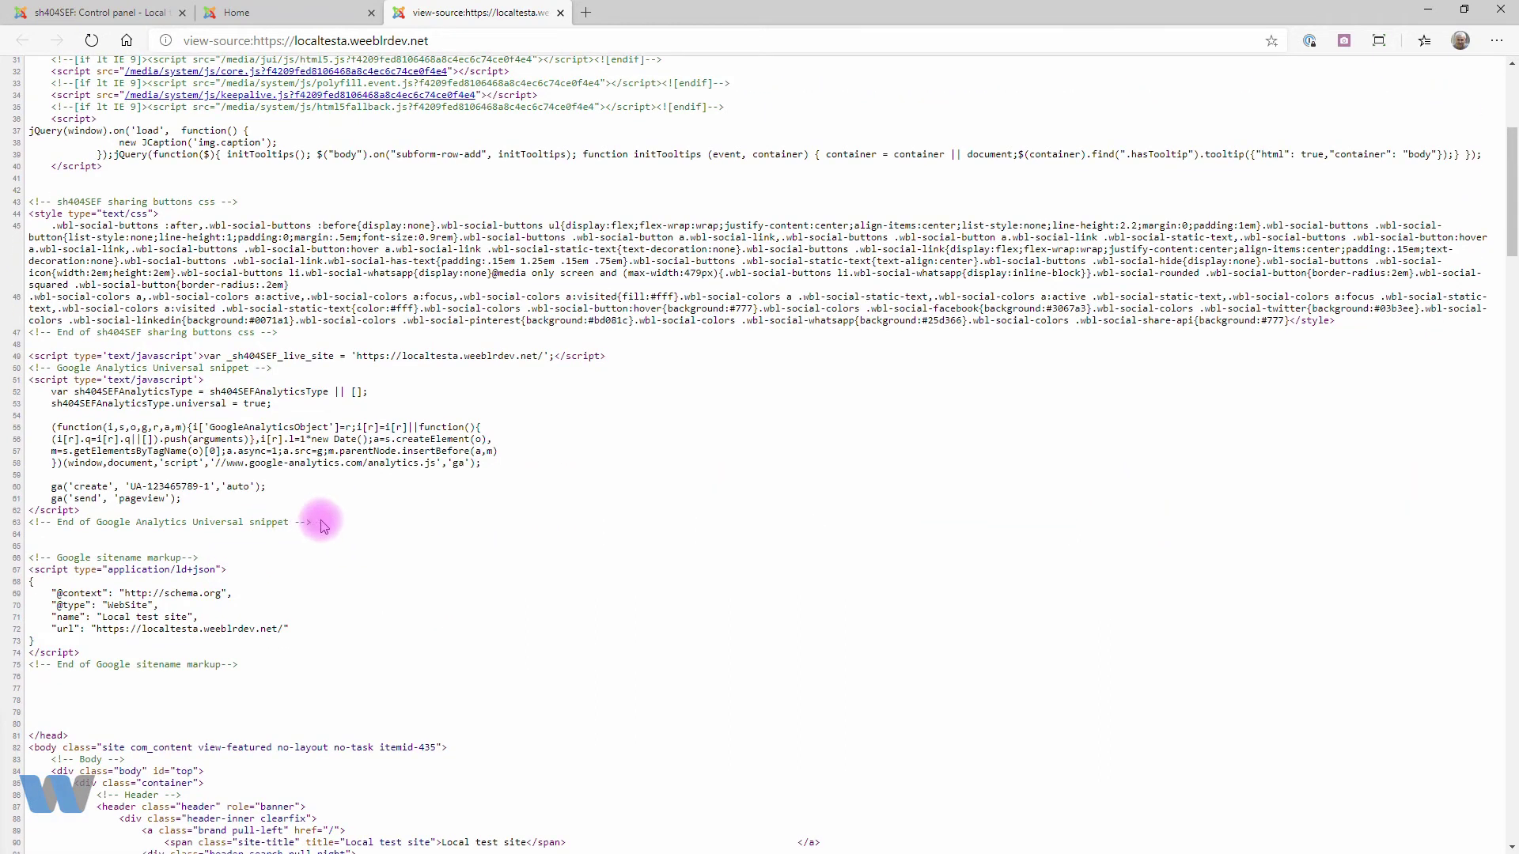
{"action": "left_click_drag", "start_coordinate": [315, 522], "coordinate": [10, 370]}
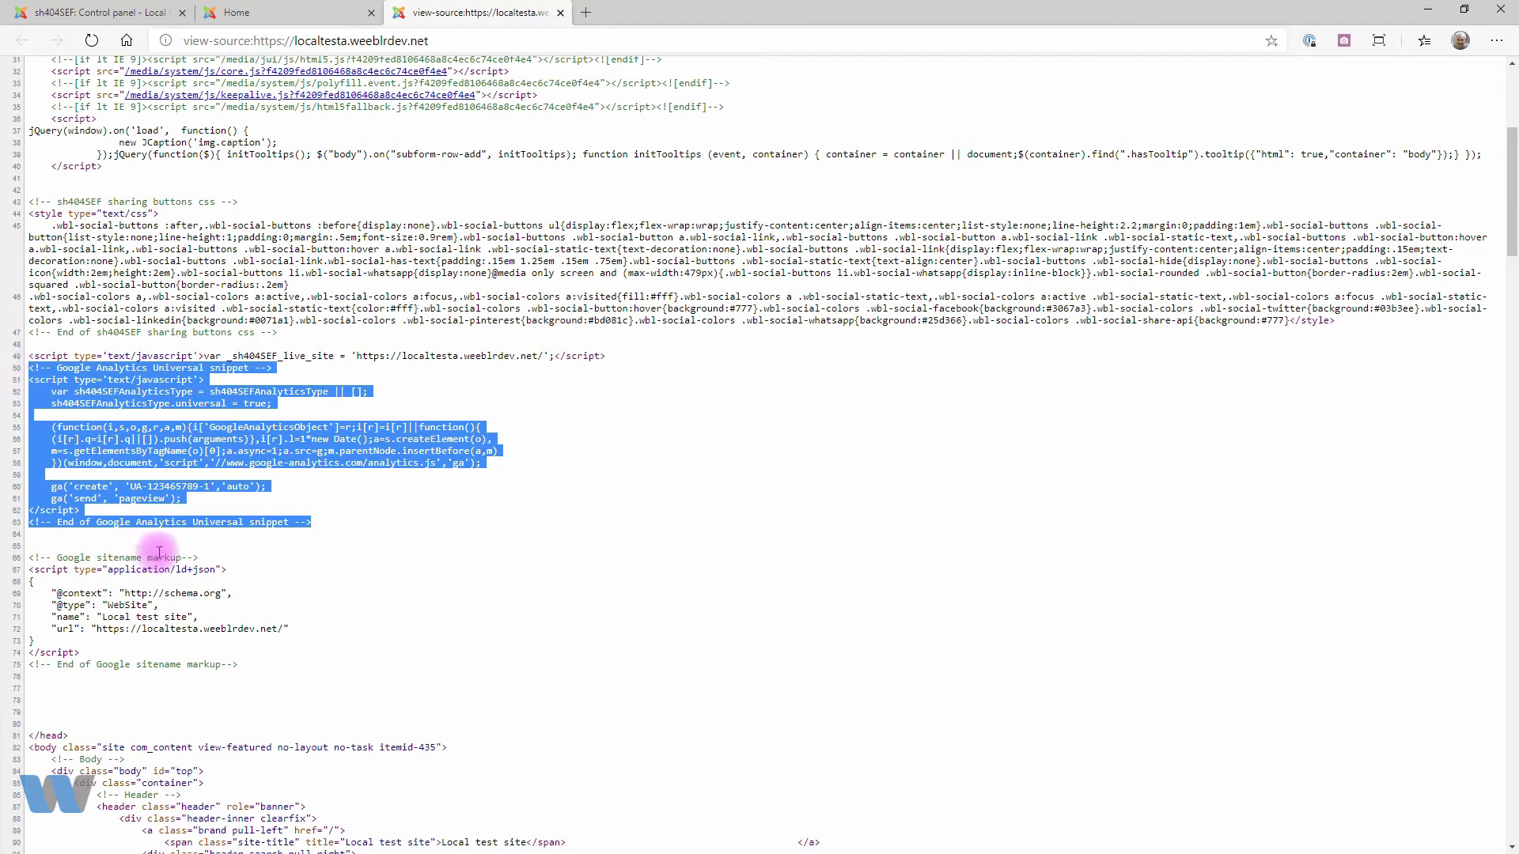
{"action": "left_click", "coordinate": [203, 506]}
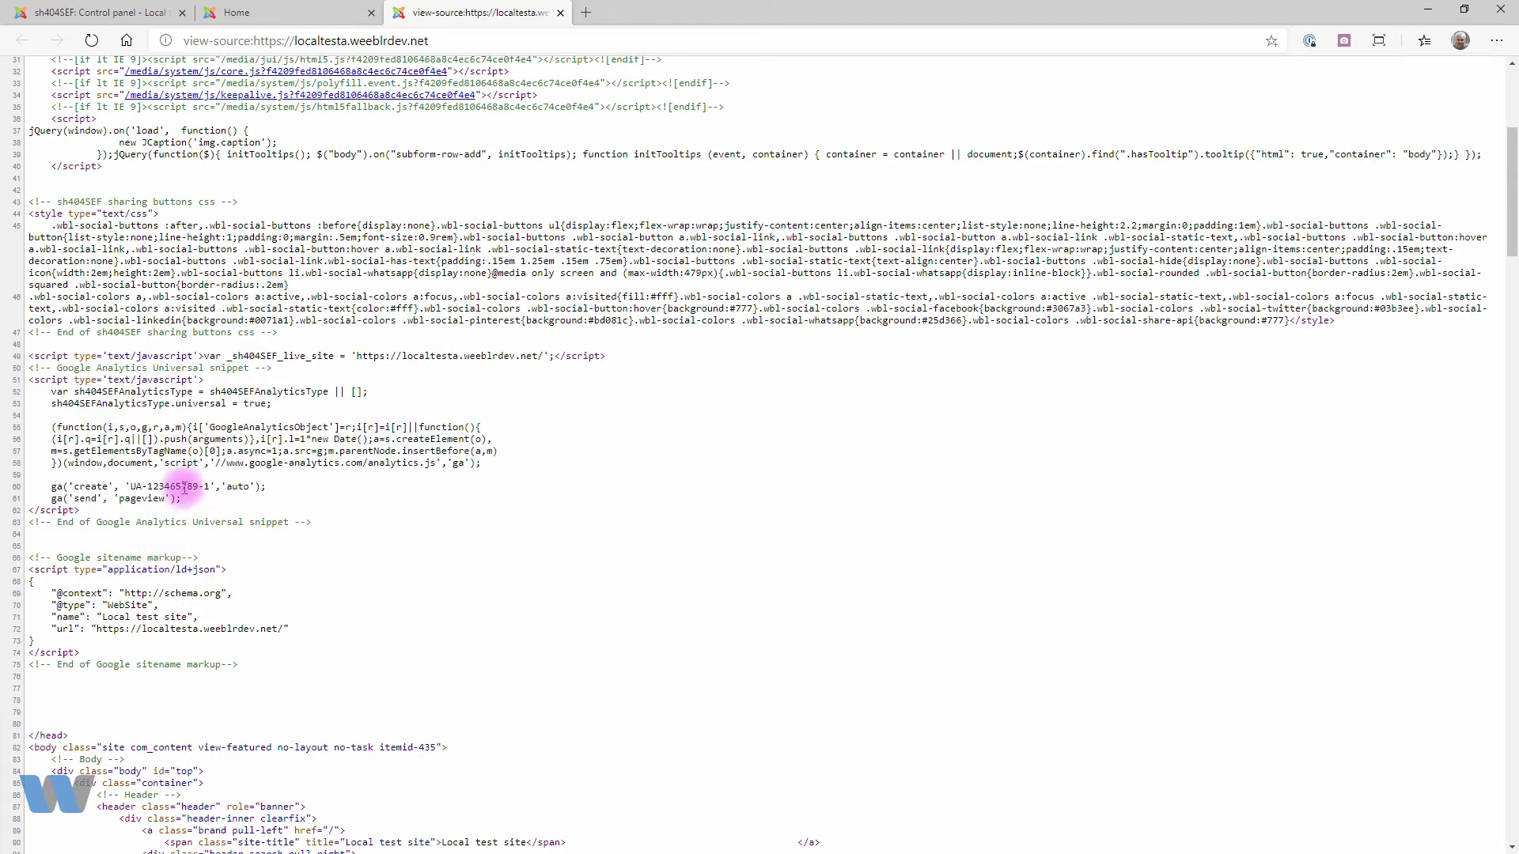
{"action": "left_click_drag", "start_coordinate": [211, 486], "coordinate": [133, 488]}
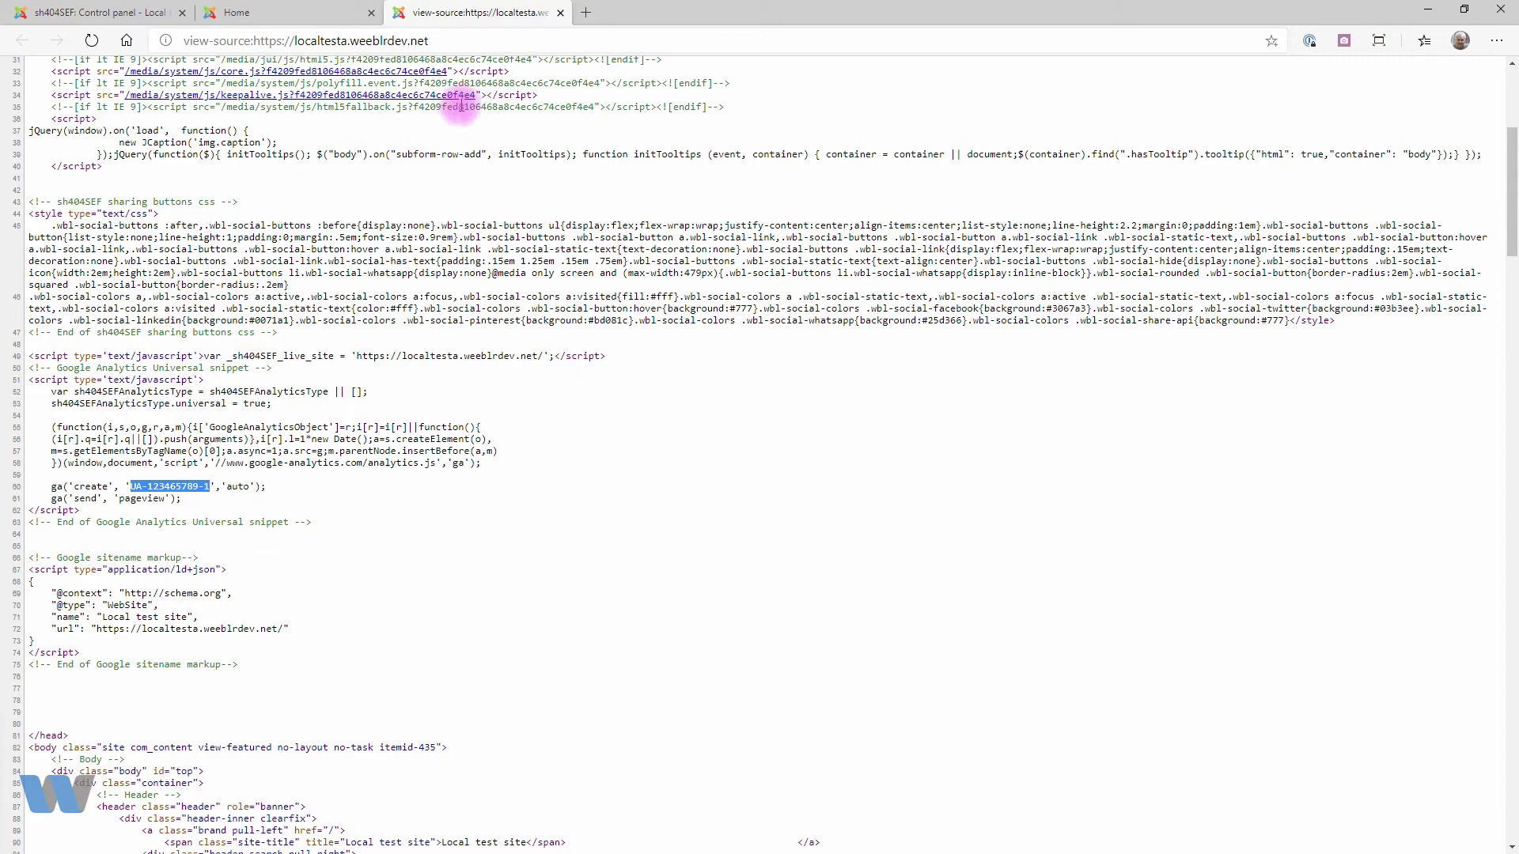
{"action": "left_click", "coordinate": [560, 14]}
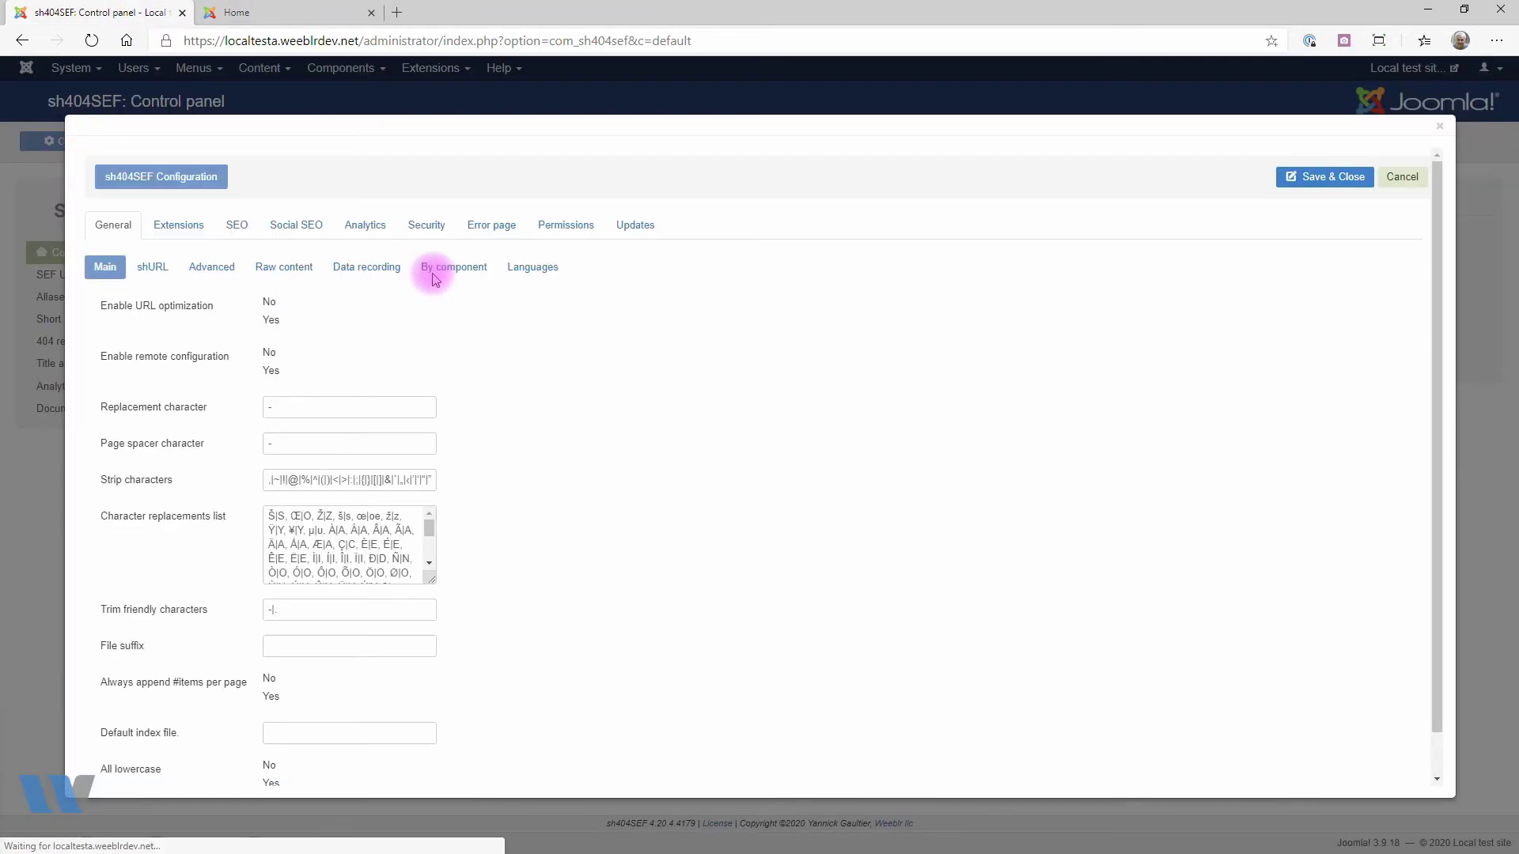
Set Anonymize IP, Enable display features and Enhanced link attribution to Yes in Analytics.
{"action": "left_click", "coordinate": [383, 236]}
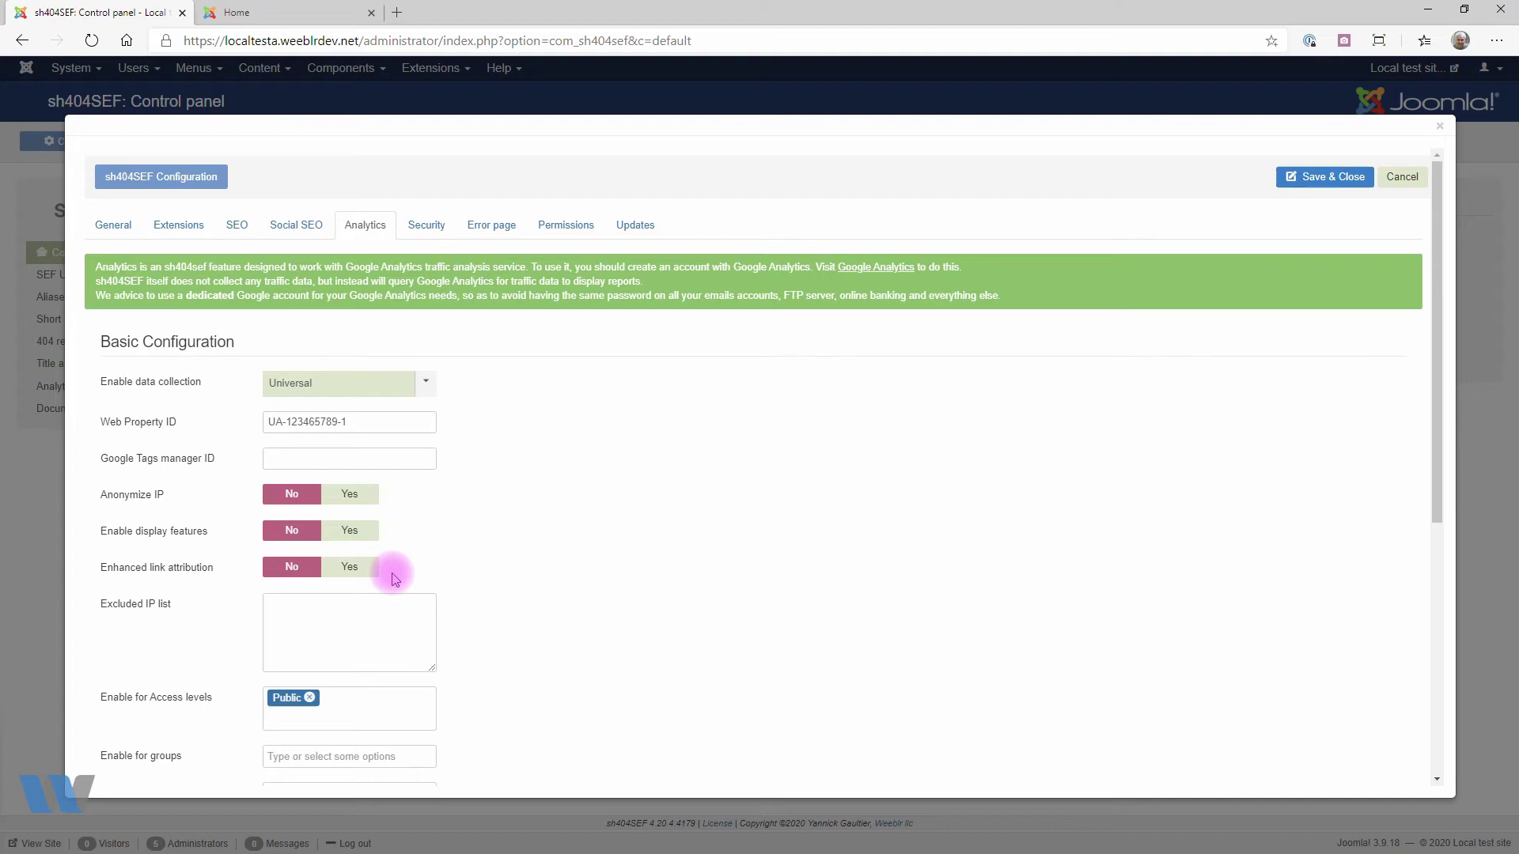
{"action": "left_click", "coordinate": [354, 494]}
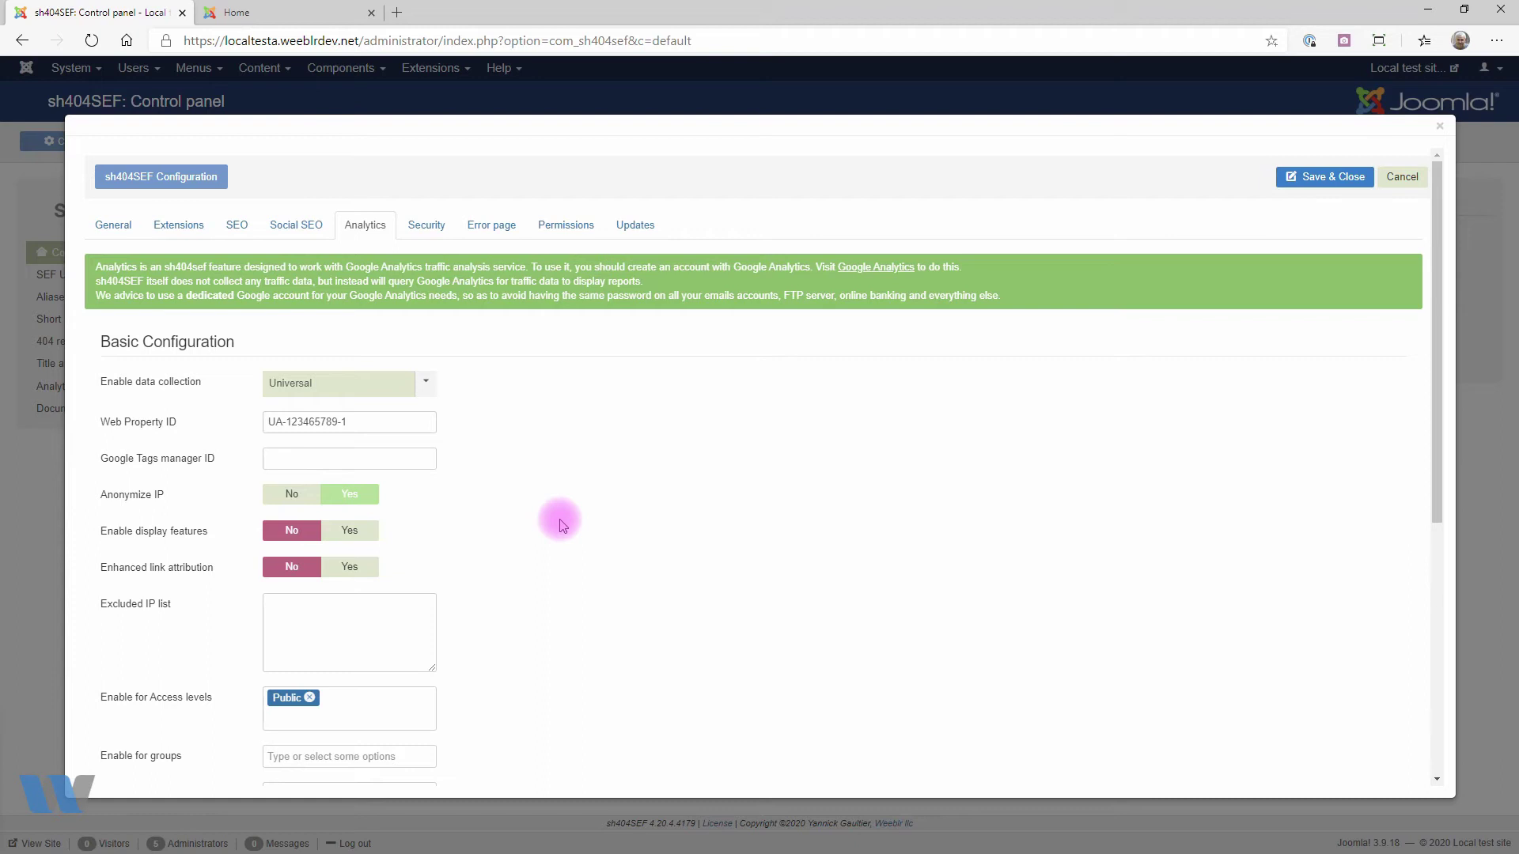
{"action": "left_click", "coordinate": [369, 536]}
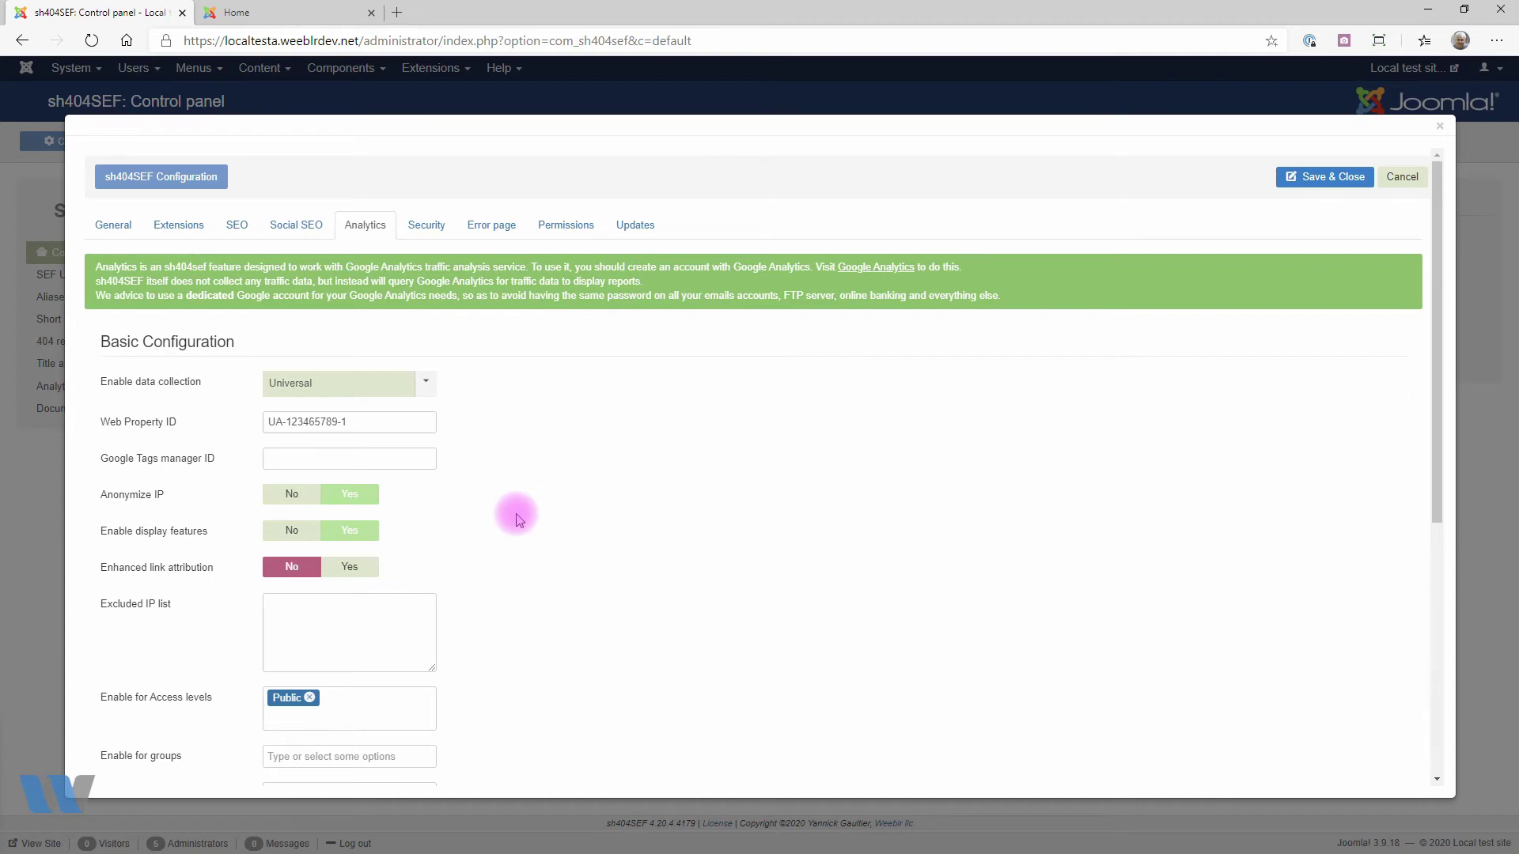
{"action": "left_click", "coordinate": [370, 567]}
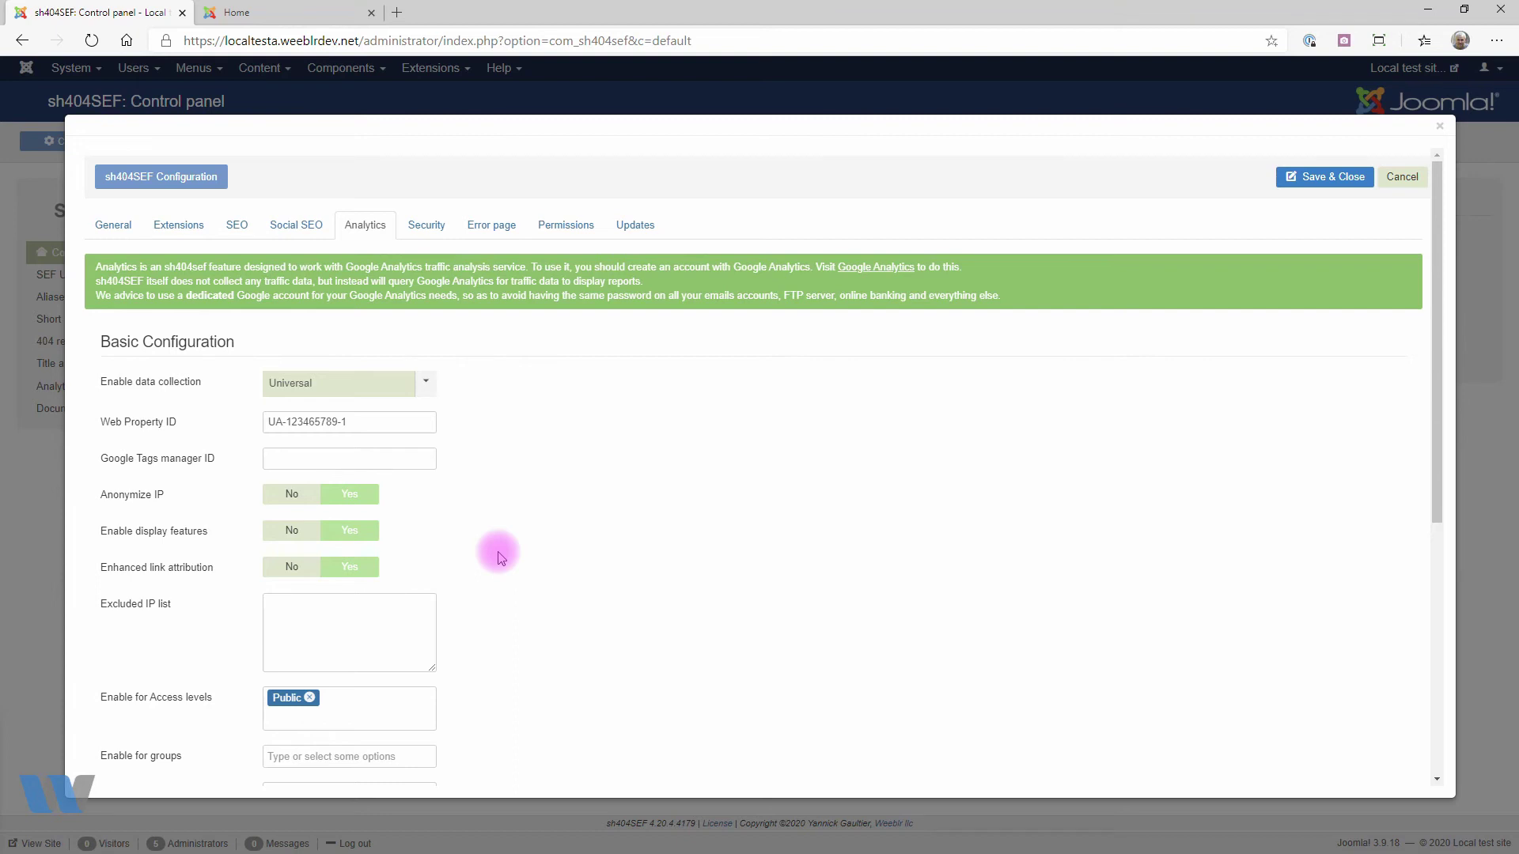
Add 12.34.56.89 and 98.67.35.24 on separate lines of the Excluded IP list.
{"action": "scroll", "coordinate": [498, 556], "scroll_direction": "down", "scroll_amount": 2}
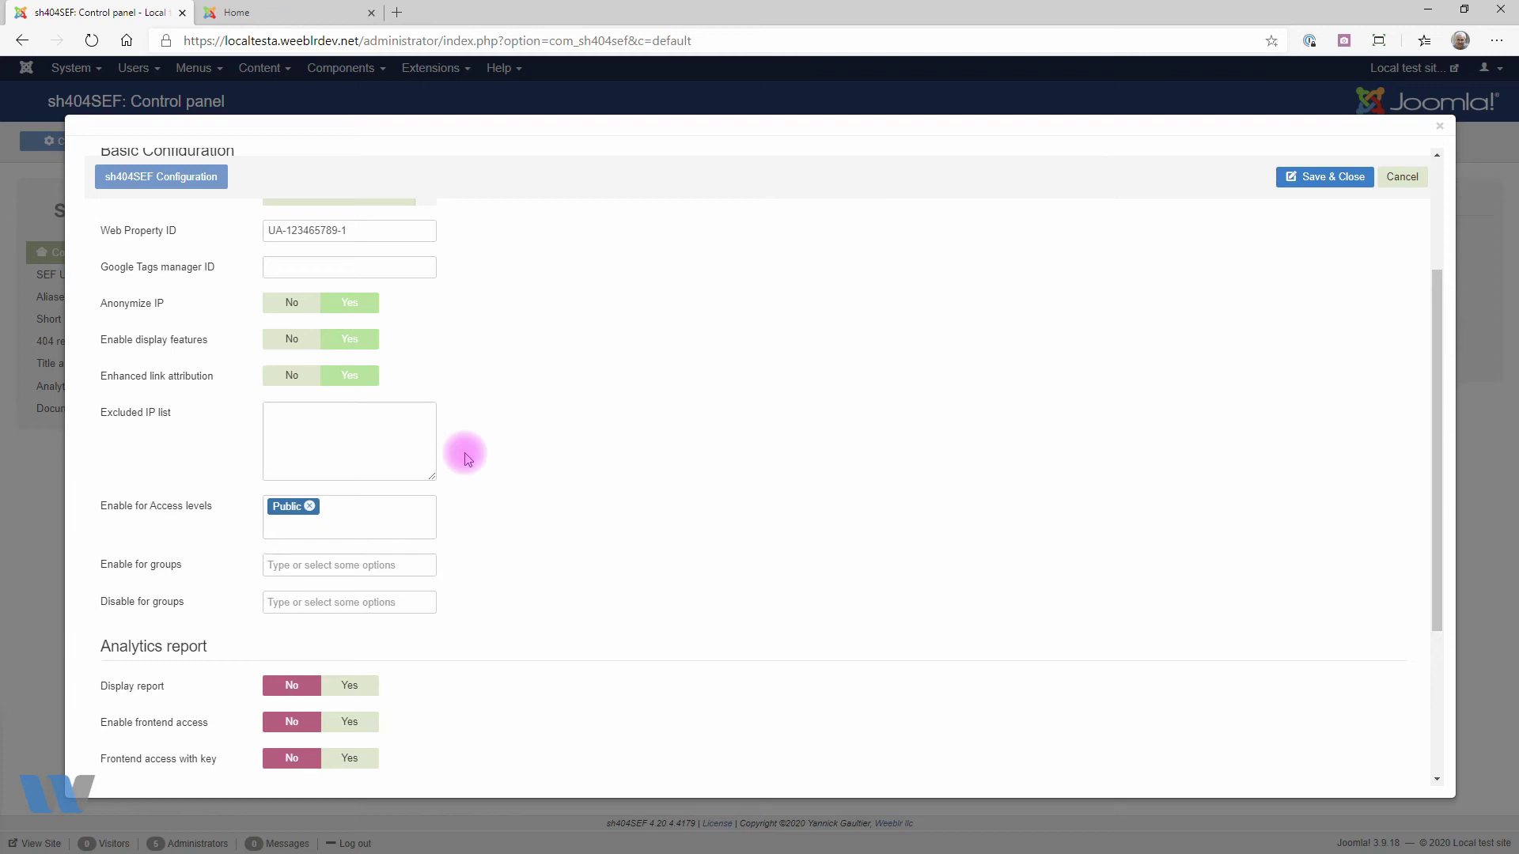
{"action": "left_click", "coordinate": [340, 439]}
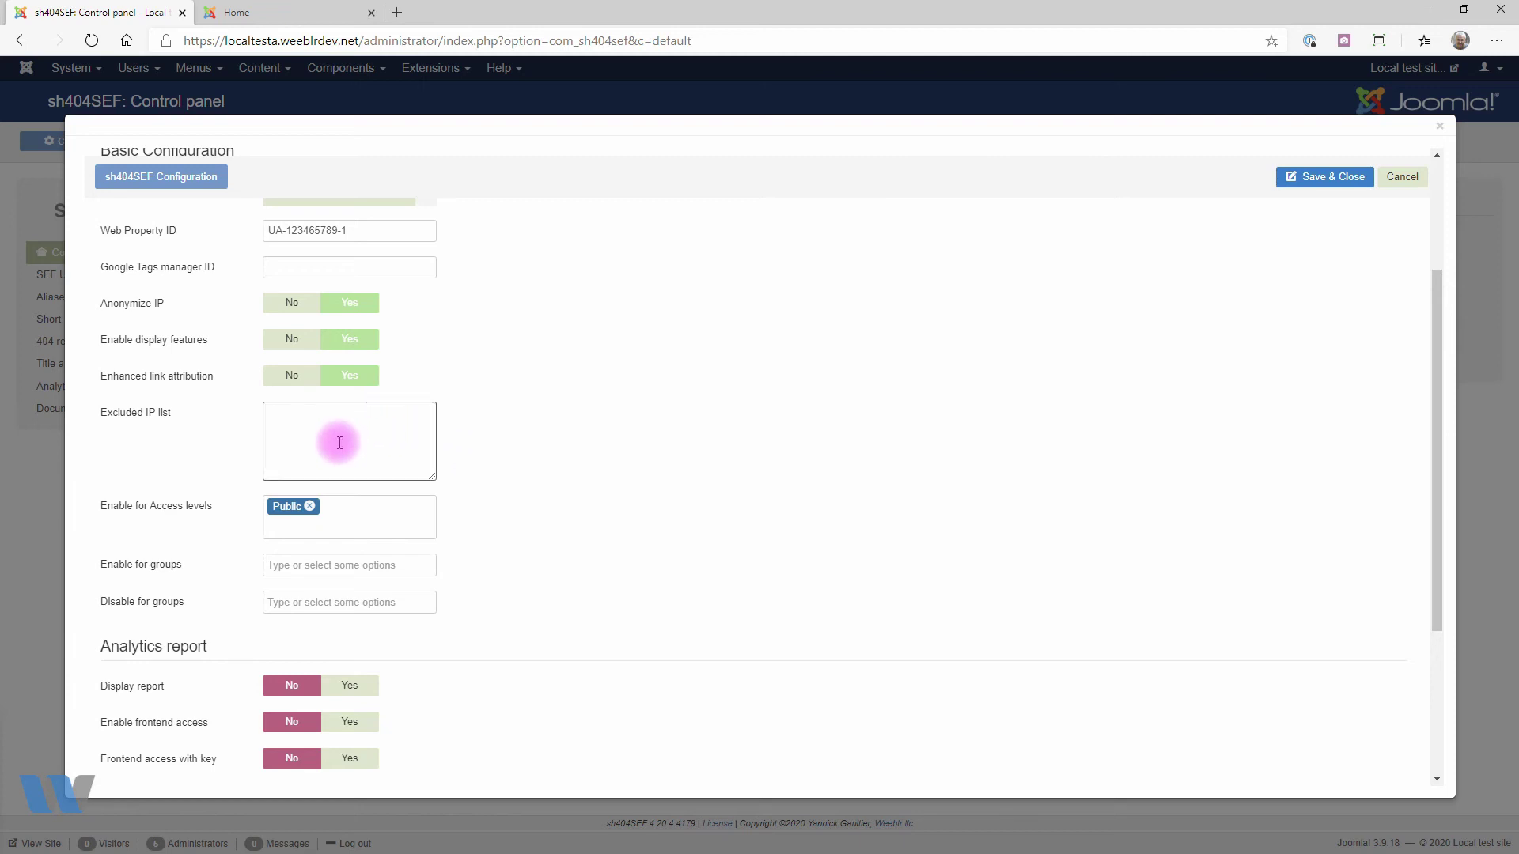
{"action": "type", "text": "12"}
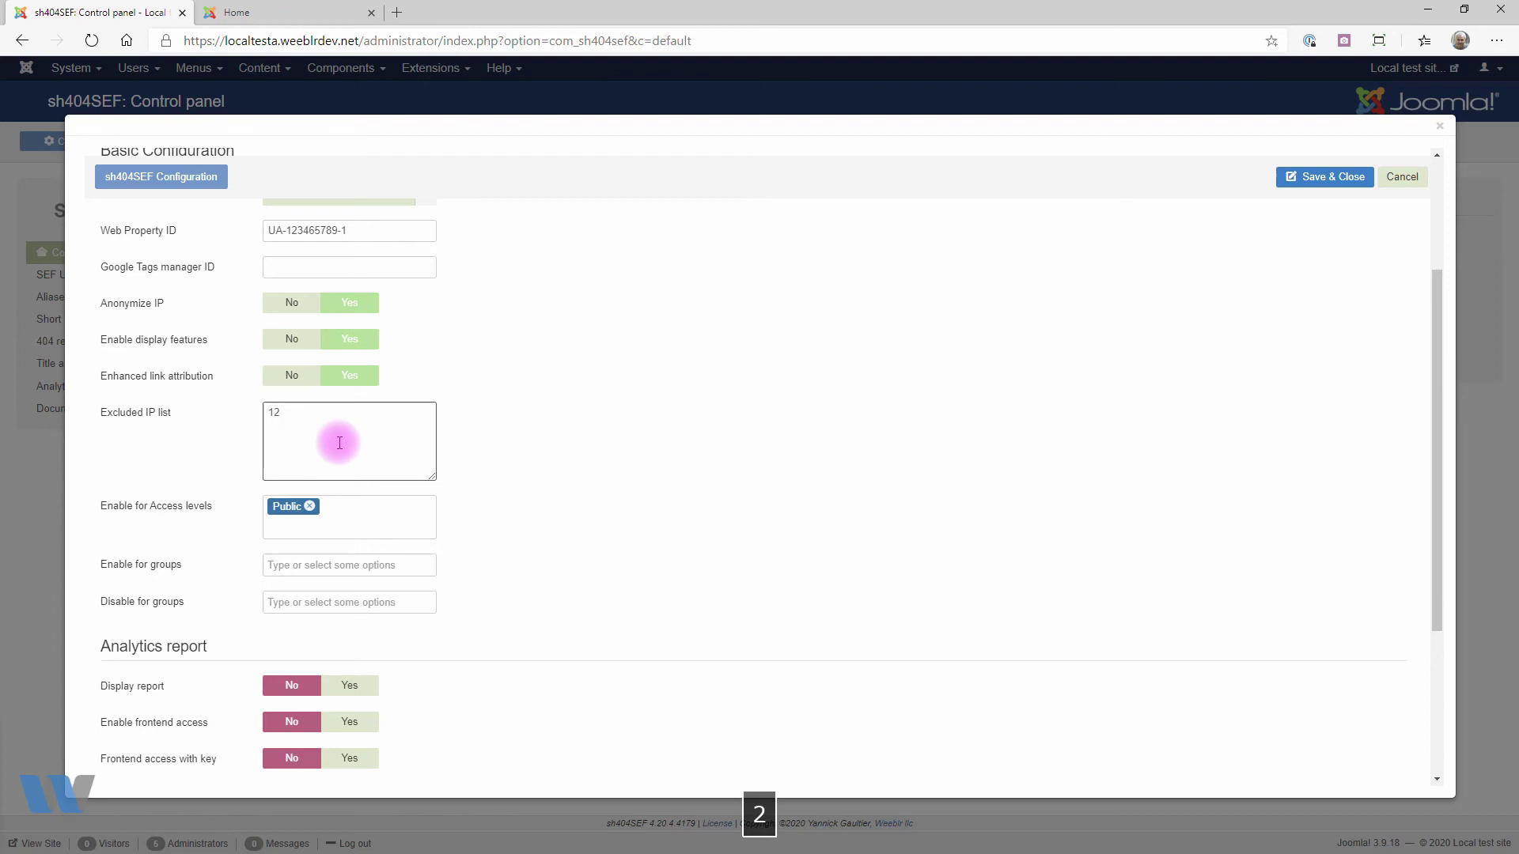
{"action": "type", "text": ".34.56.89"}
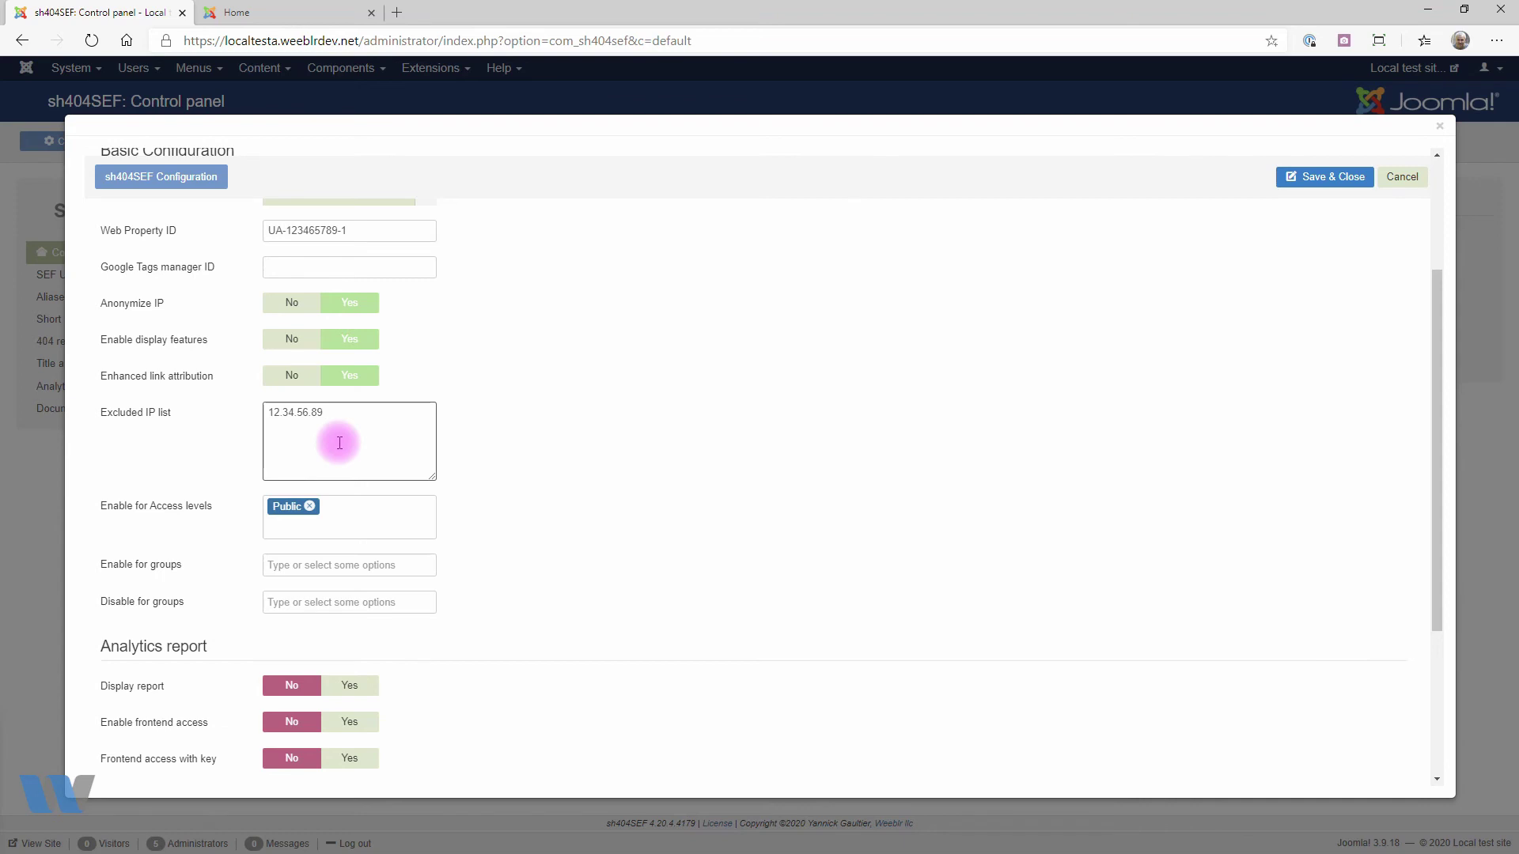
{"action": "key", "text": "Return"}
{"action": "type", "text": "9"}
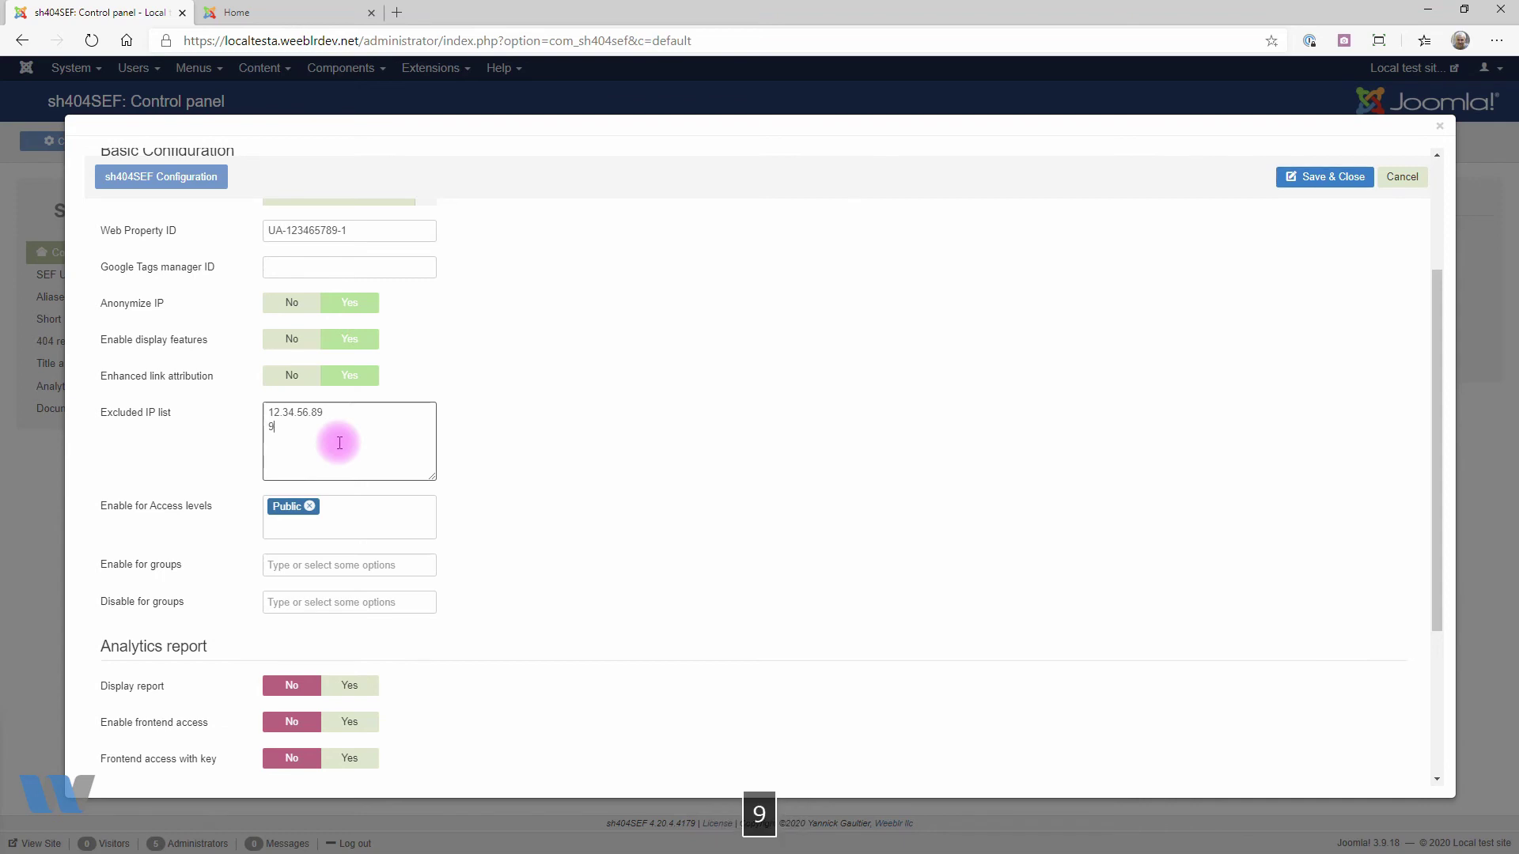
{"action": "type", "text": "8.67.35.24"}
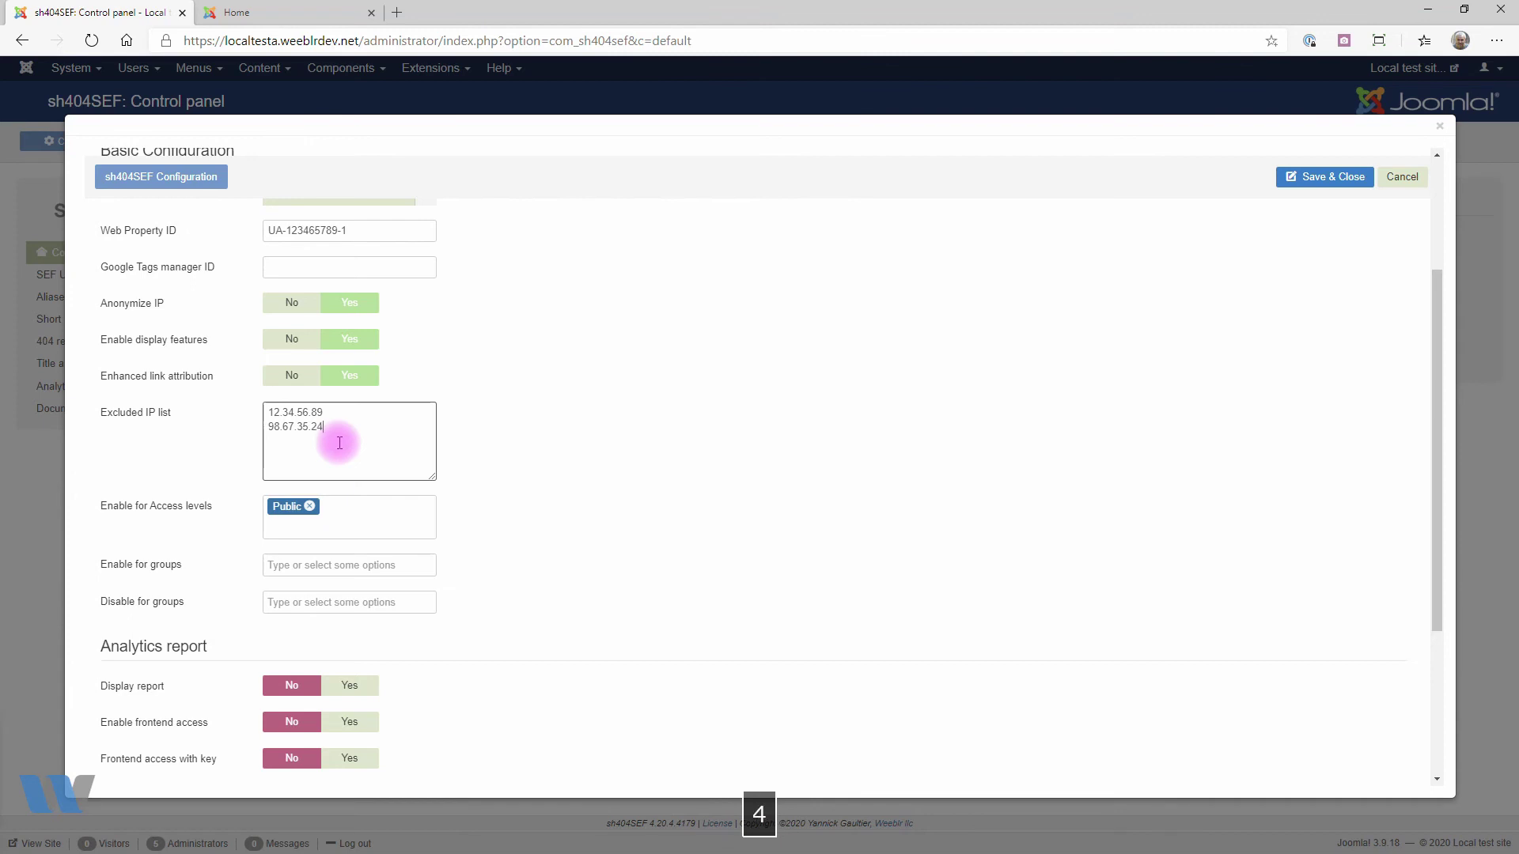
Add Registered to Enable for groups, and Editor and Publisher to Disable for groups.
{"action": "left_click", "coordinate": [406, 599]}
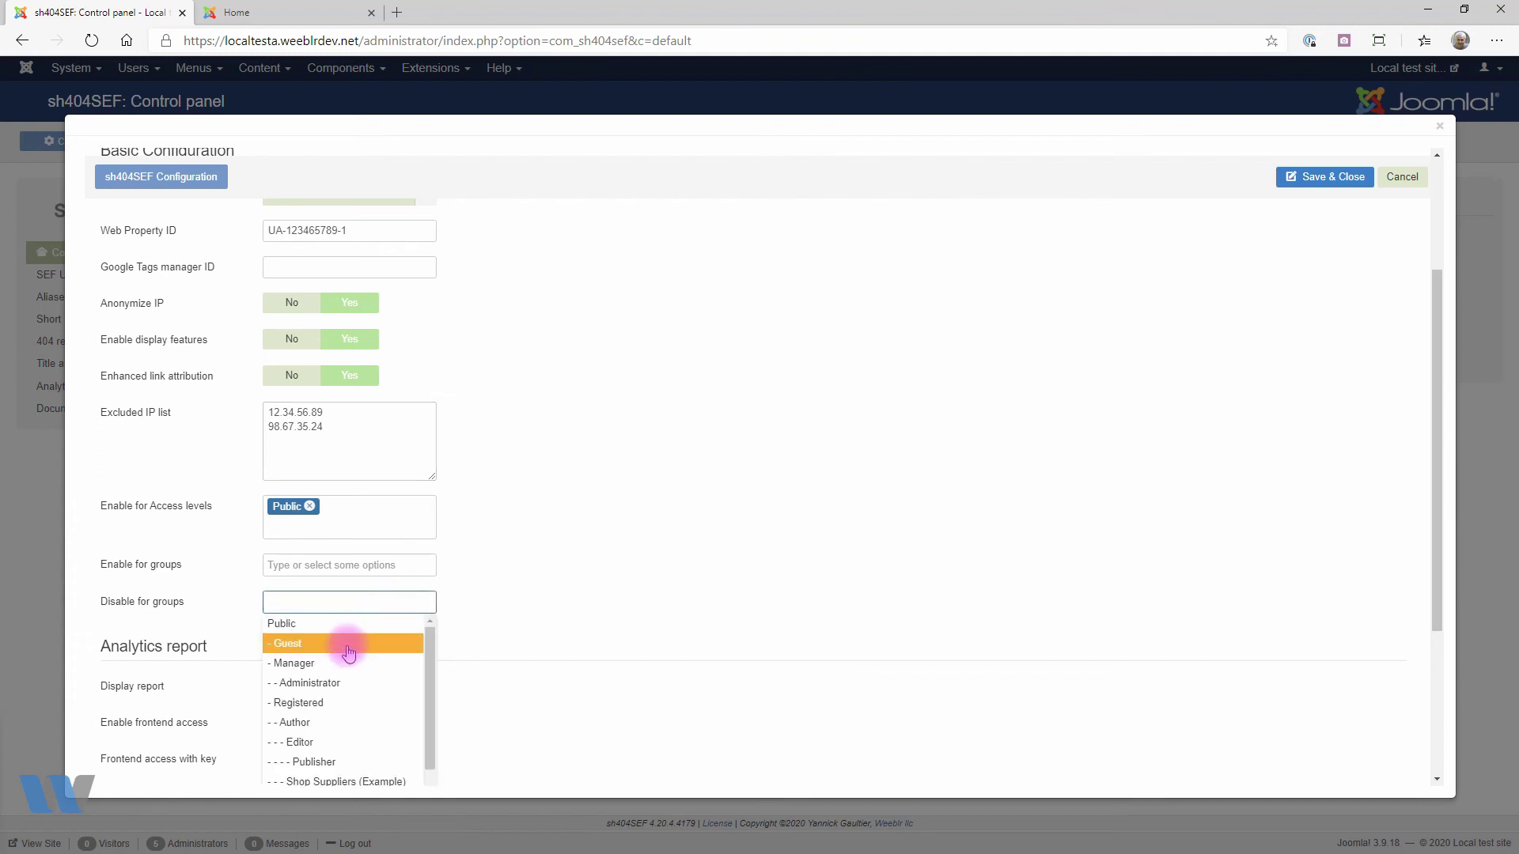
{"action": "scroll", "coordinate": [317, 772], "scroll_direction": "down", "scroll_amount": 1}
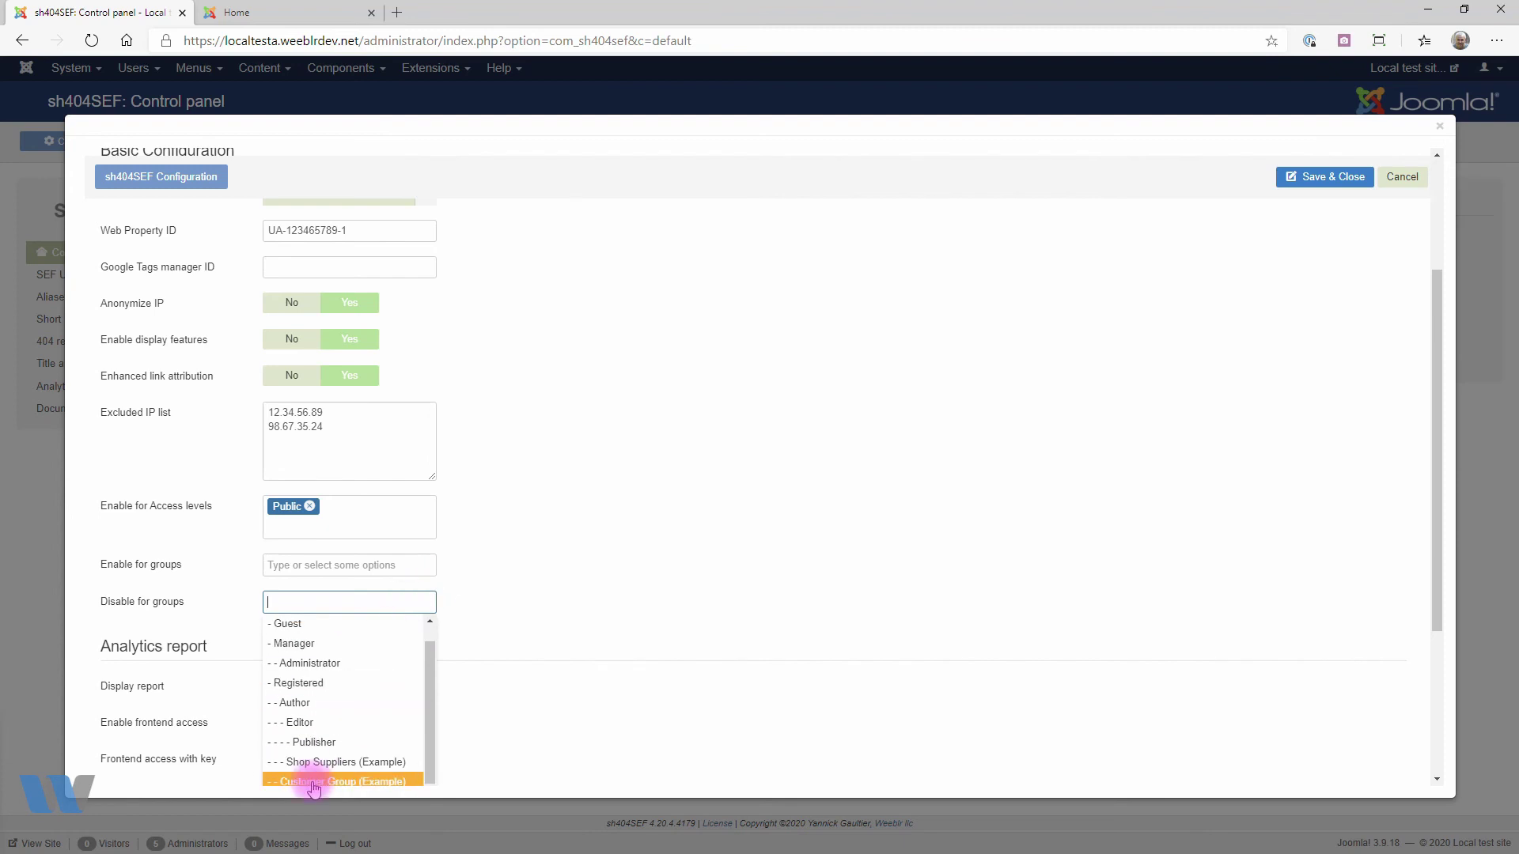
{"action": "left_click", "coordinate": [306, 565]}
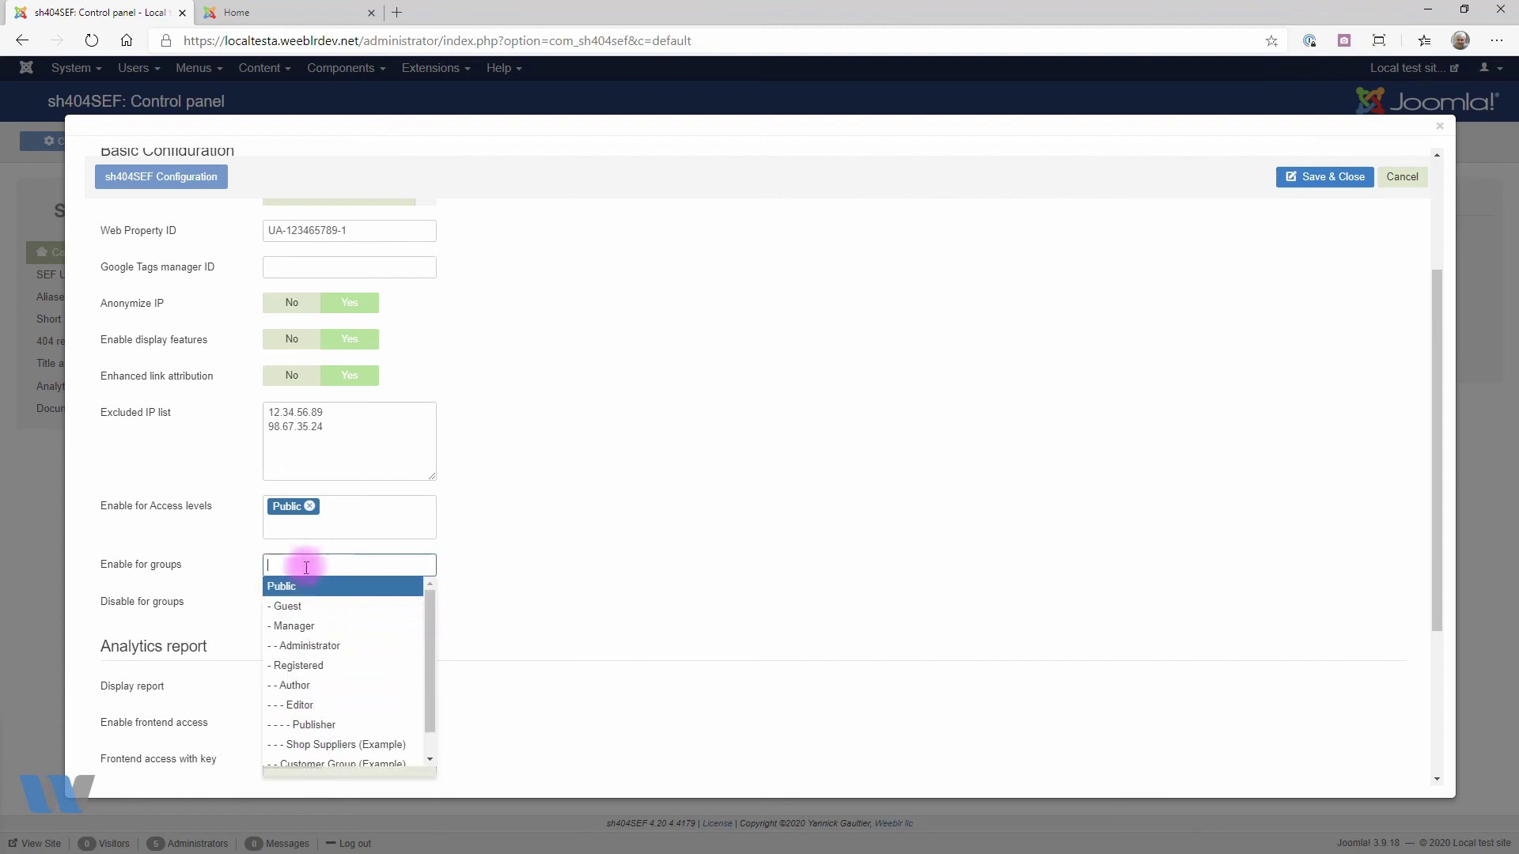
{"action": "left_click", "coordinate": [293, 667]}
{"action": "left_click", "coordinate": [303, 623]}
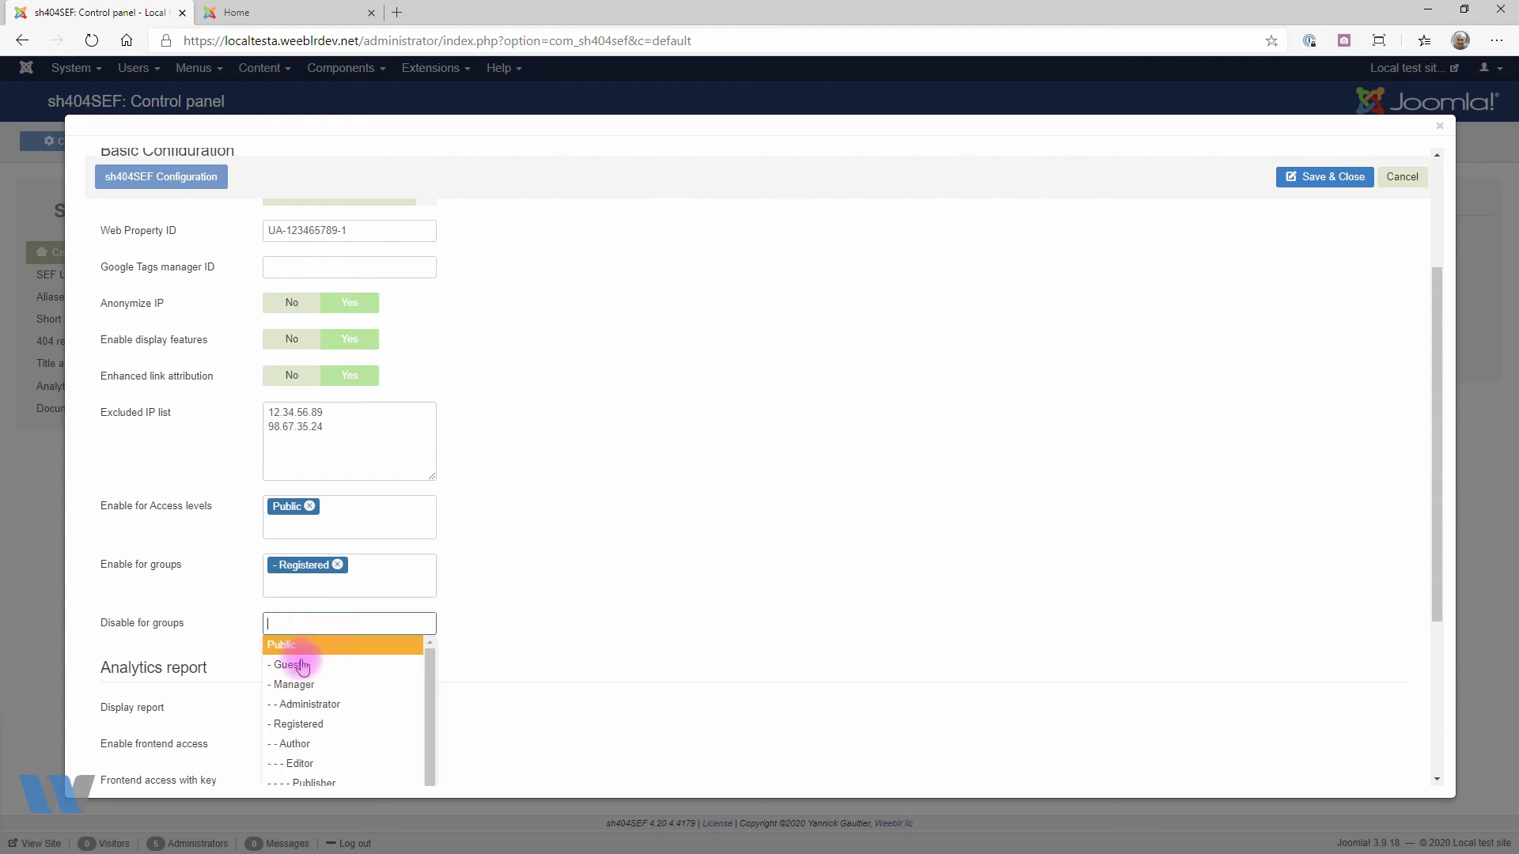
{"action": "left_click", "coordinate": [298, 762]}
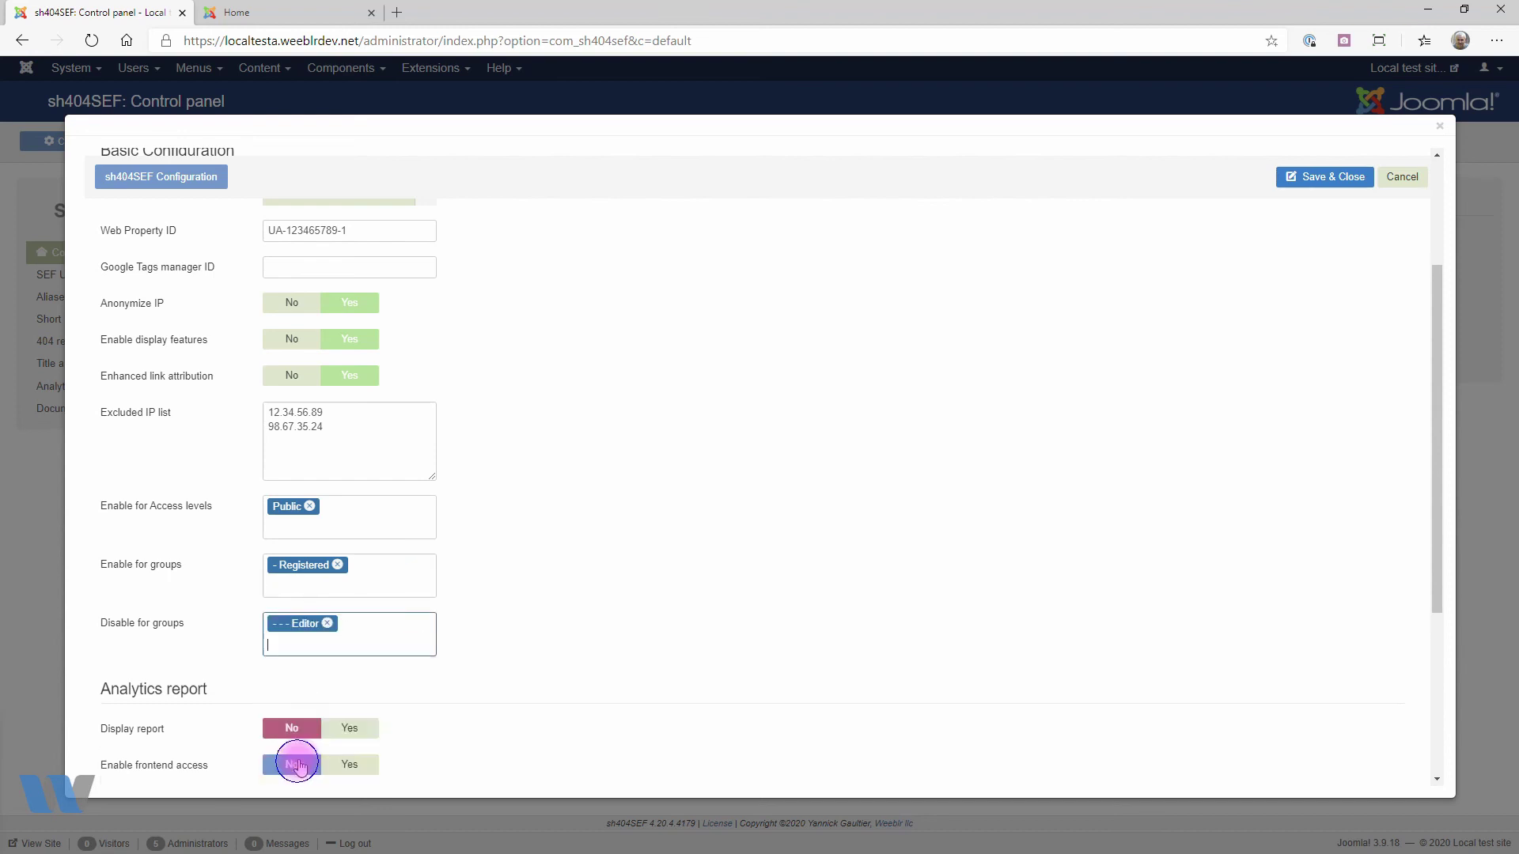
{"action": "left_click", "coordinate": [339, 637]}
{"action": "scroll", "coordinate": [308, 760], "scroll_direction": "down", "scroll_amount": 2}
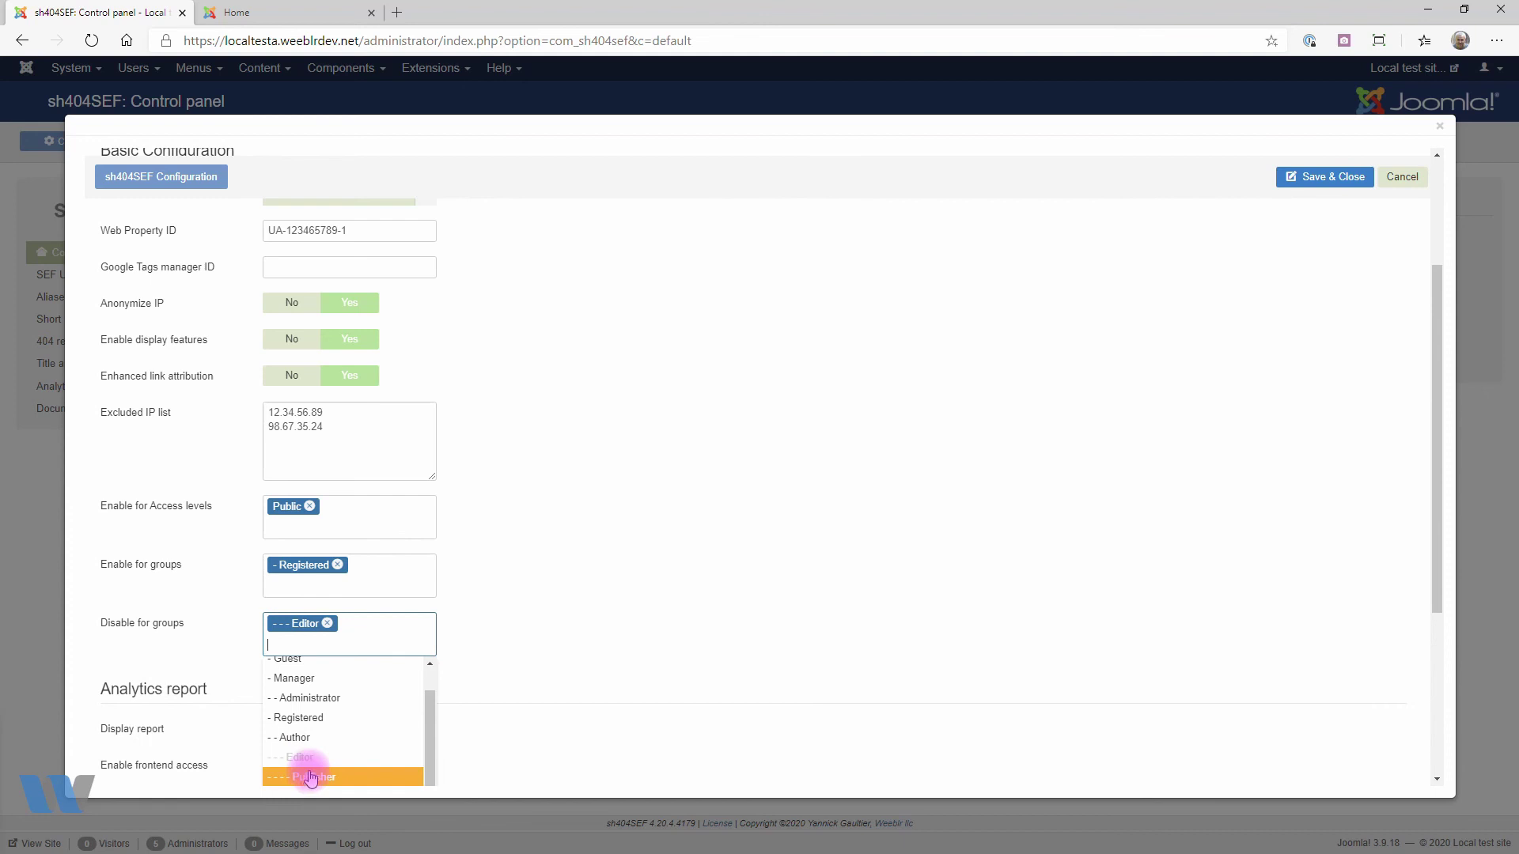
{"action": "left_click", "coordinate": [307, 775]}
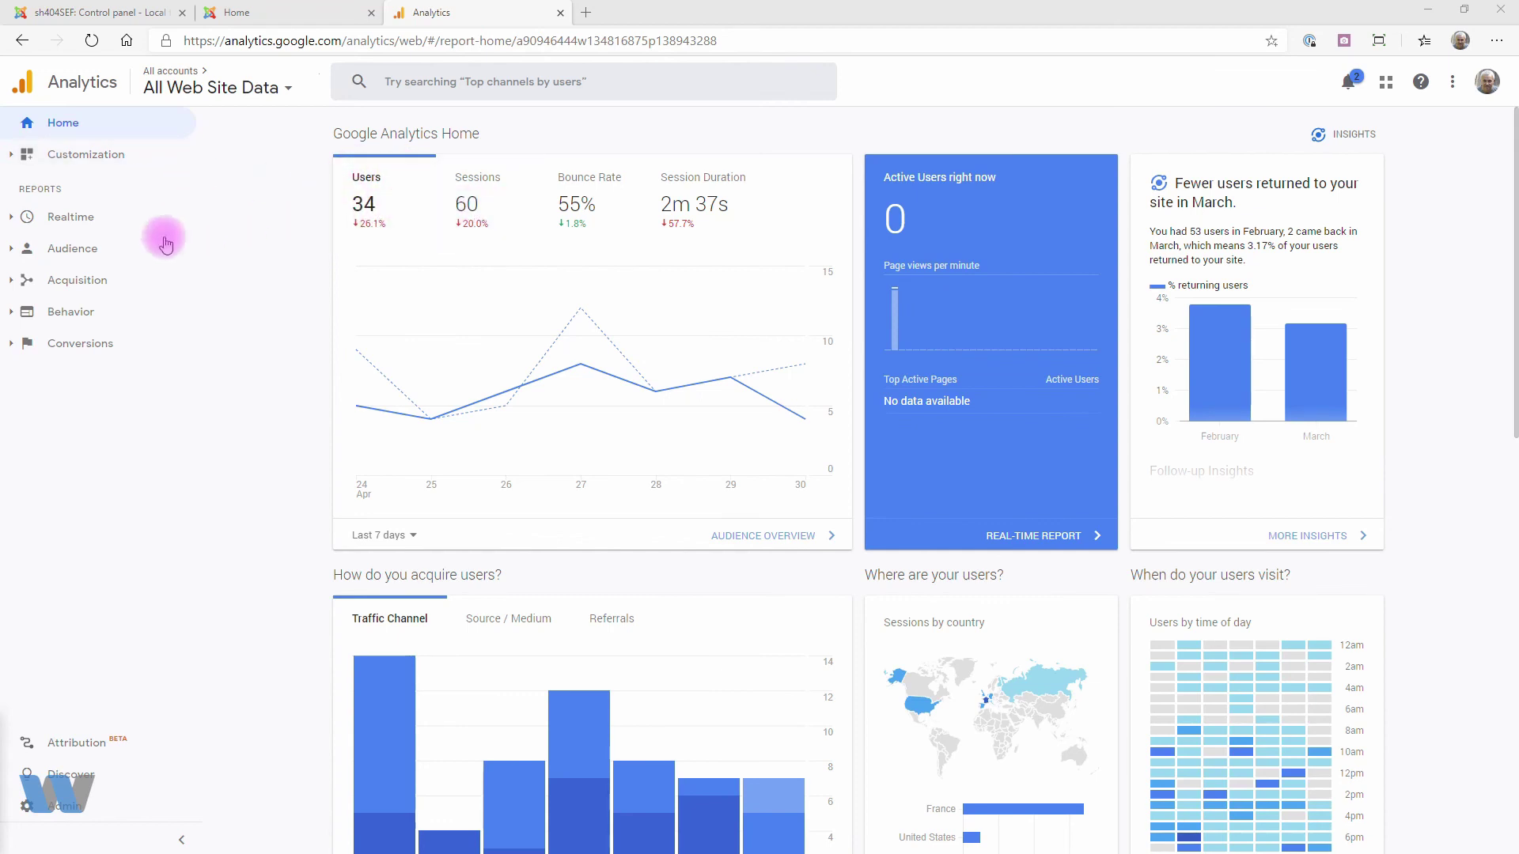
View the Geo Location, Mobile Devices and Mobile Overview reports, then go back to Home.
{"action": "left_click", "coordinate": [73, 249]}
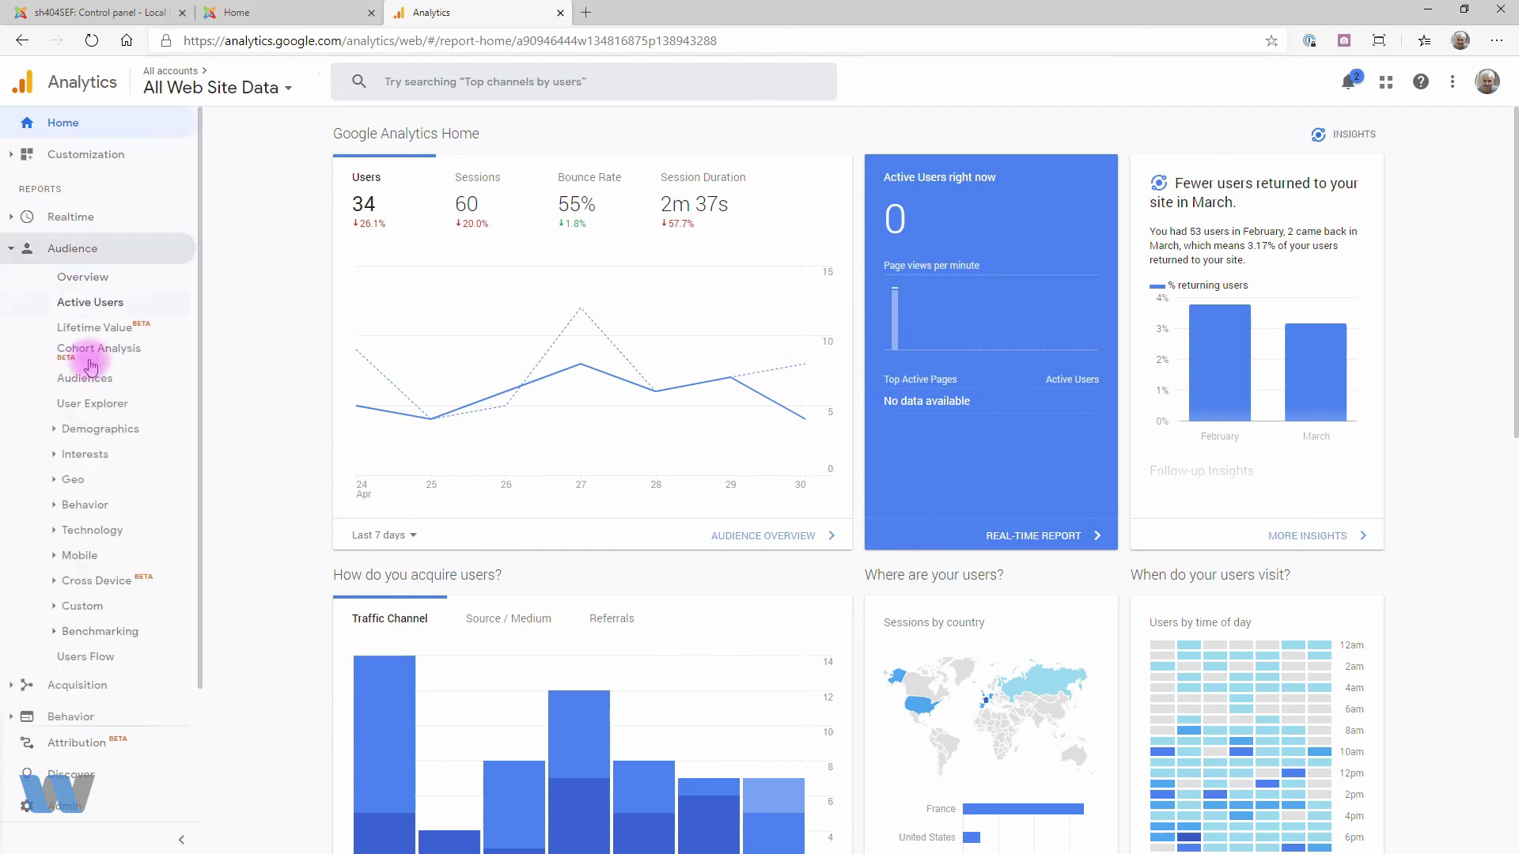
{"action": "left_click", "coordinate": [71, 480]}
{"action": "left_click", "coordinate": [95, 529]}
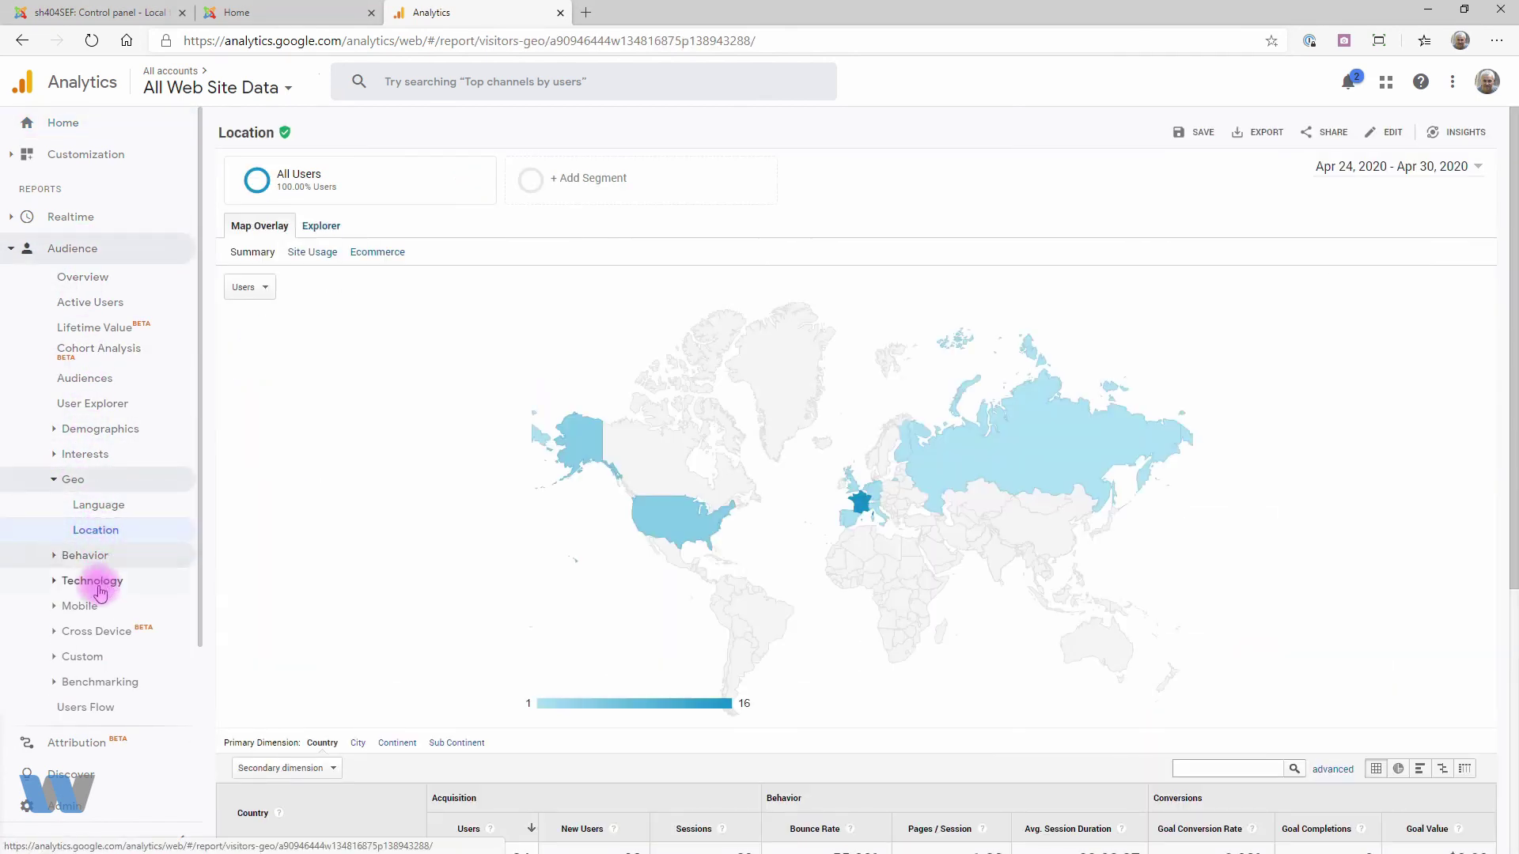
{"action": "left_click", "coordinate": [79, 606]}
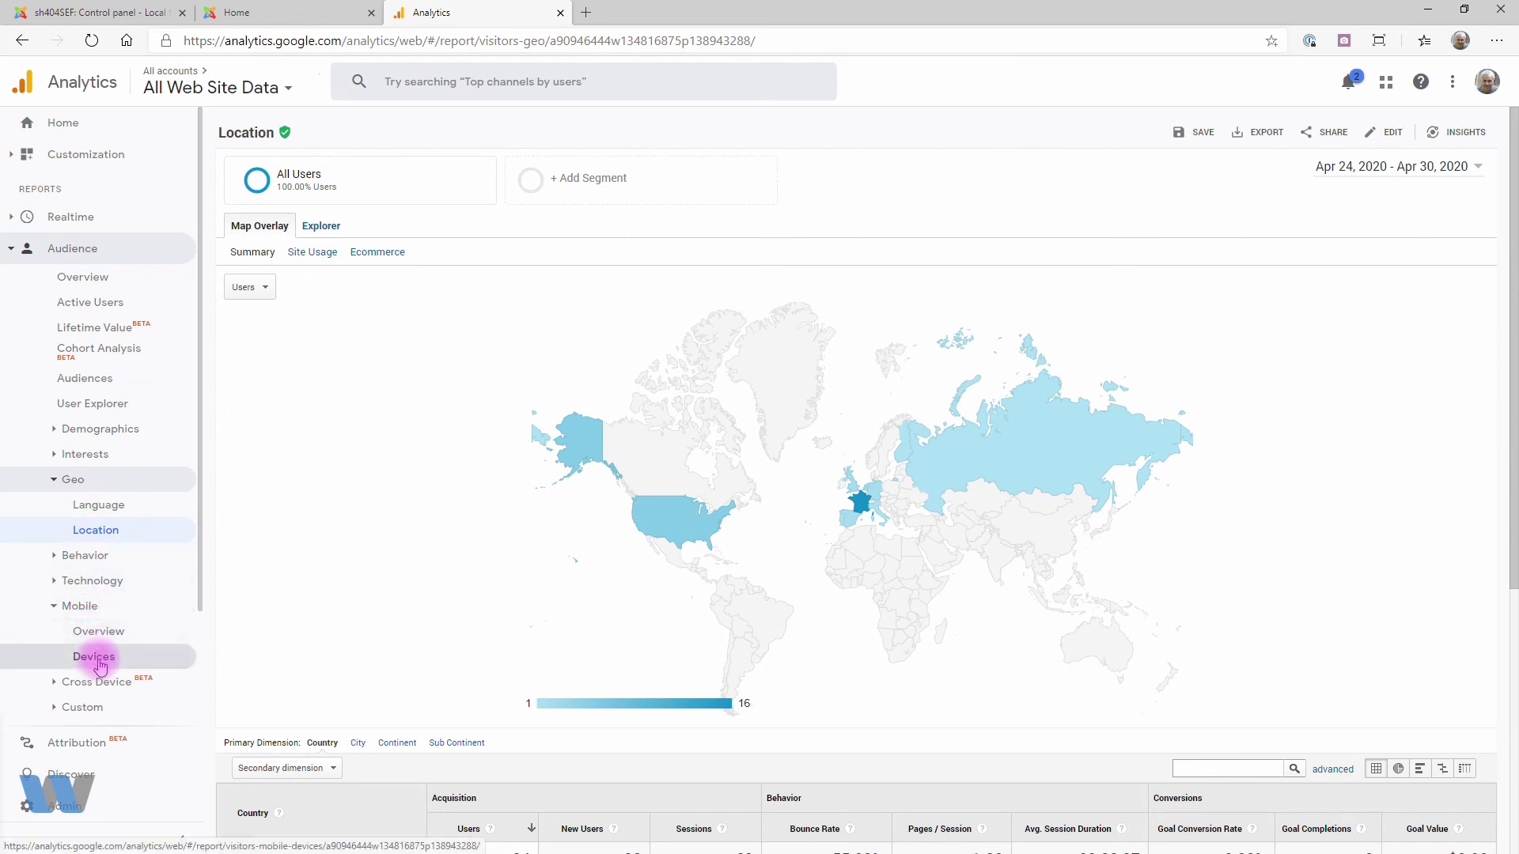
{"action": "left_click", "coordinate": [97, 657]}
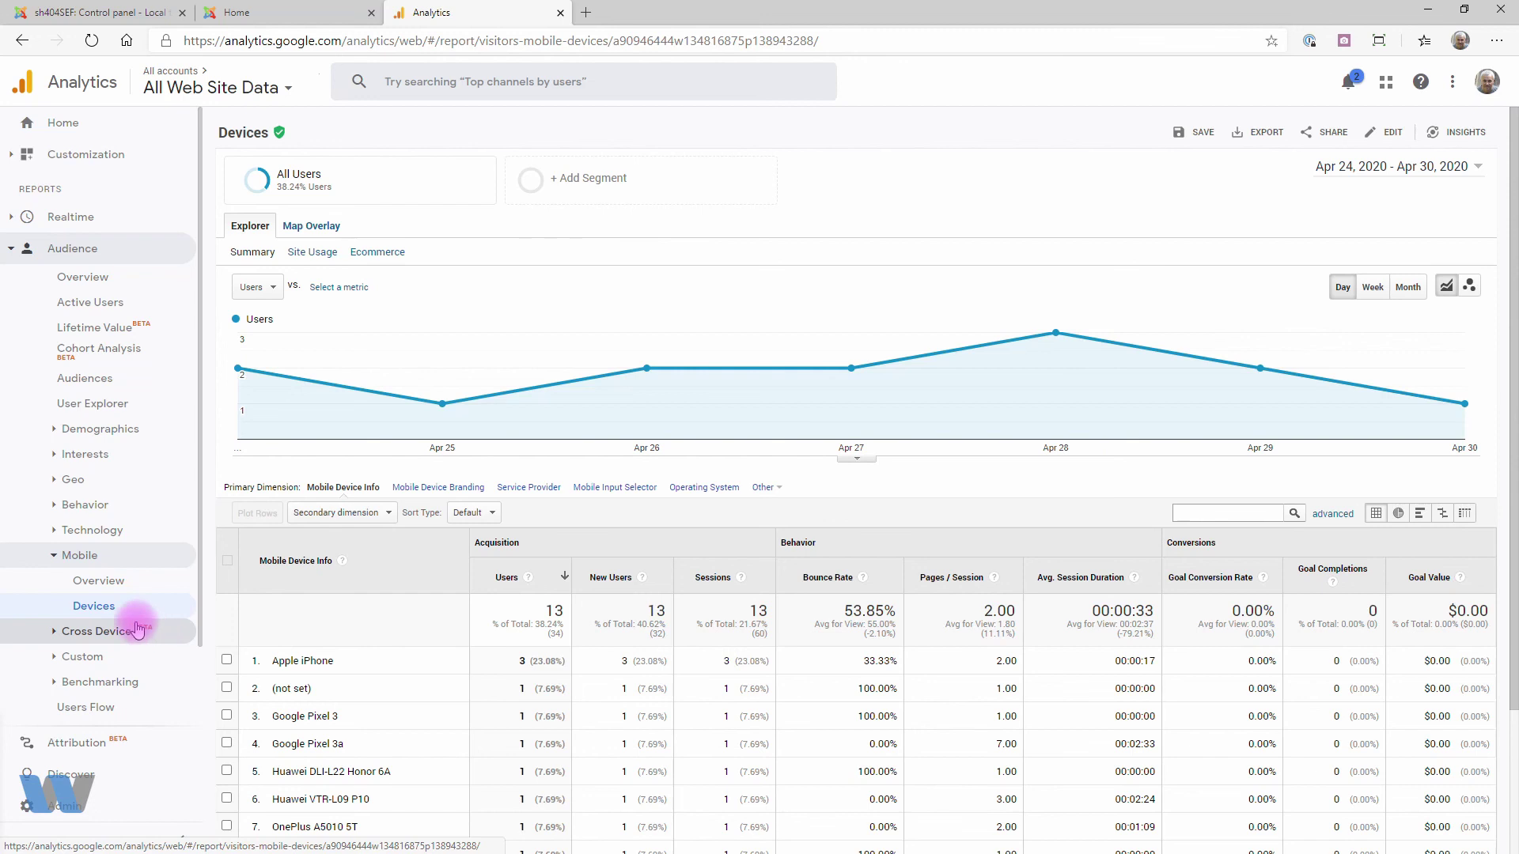
{"action": "left_click", "coordinate": [98, 581]}
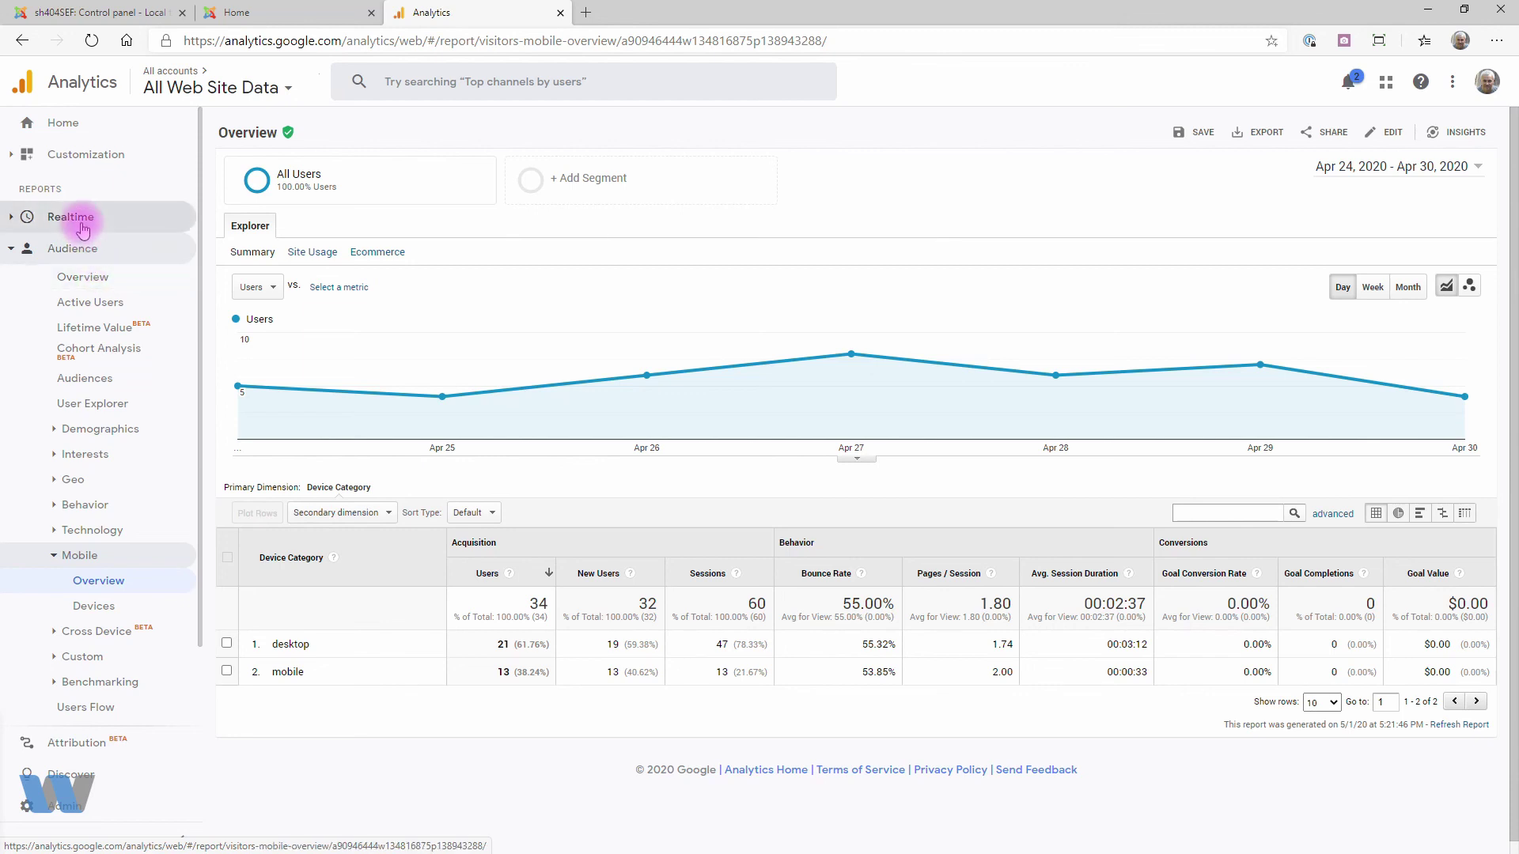
{"action": "left_click", "coordinate": [67, 131]}
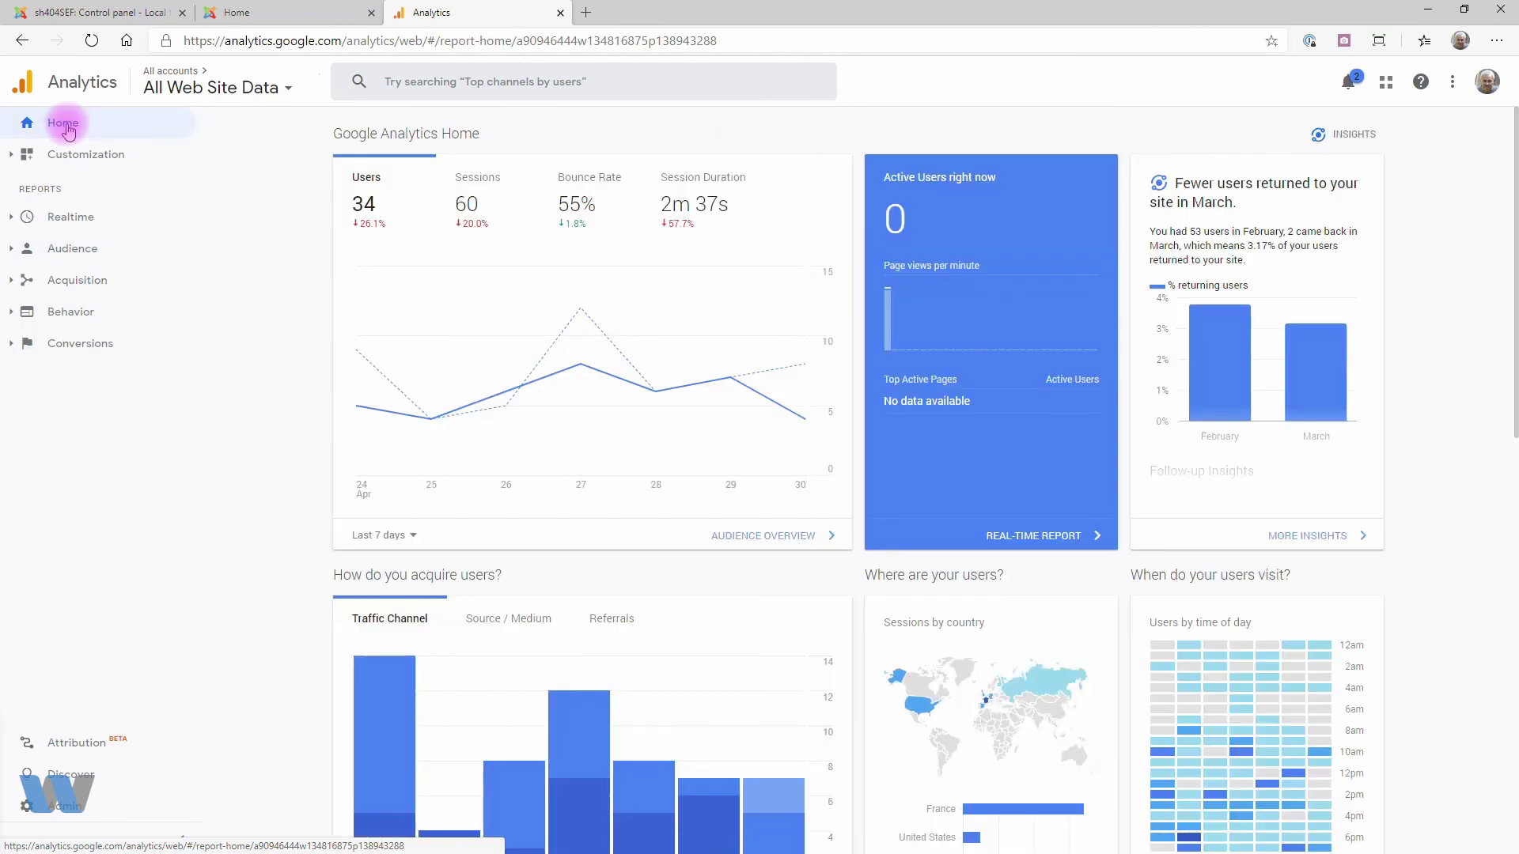
Close the Google Analytics tab with Ctrl+W to get back to the sh404SEF Control panel.
{"action": "key", "text": "ctrl+w"}
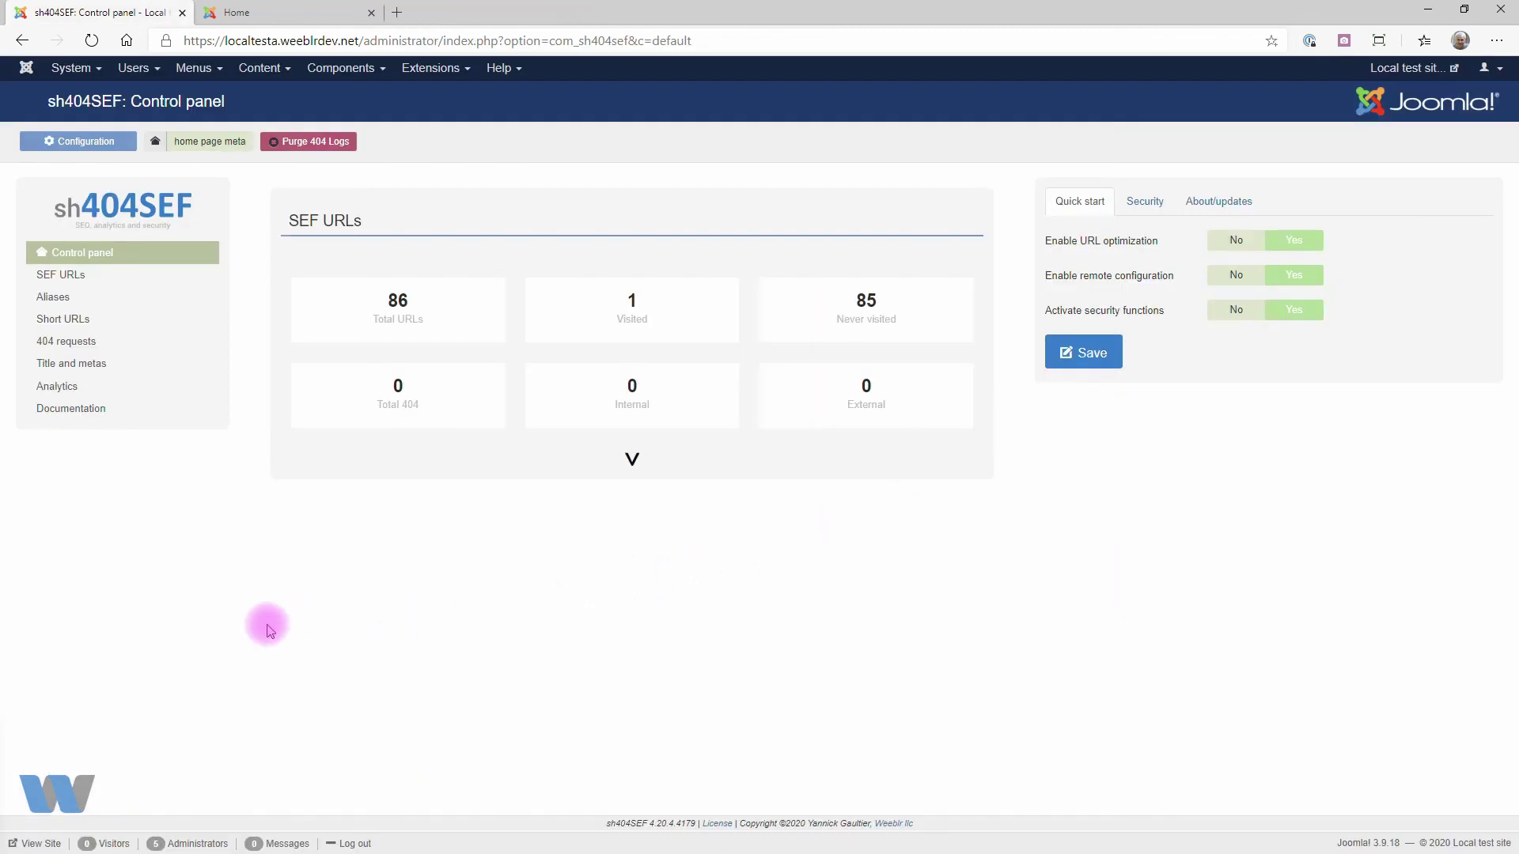